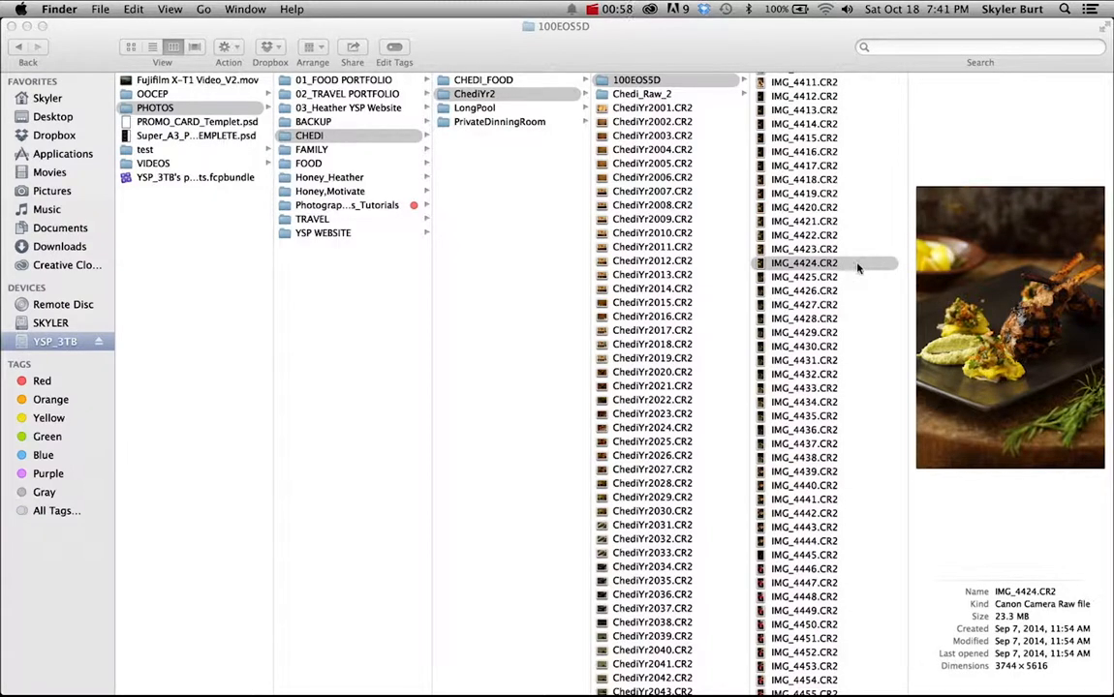
Open the raw photo IMG_4424.CR2 from the 100EOS5D folder in Camera Raw.
click(808, 265)
double_click(808, 265)
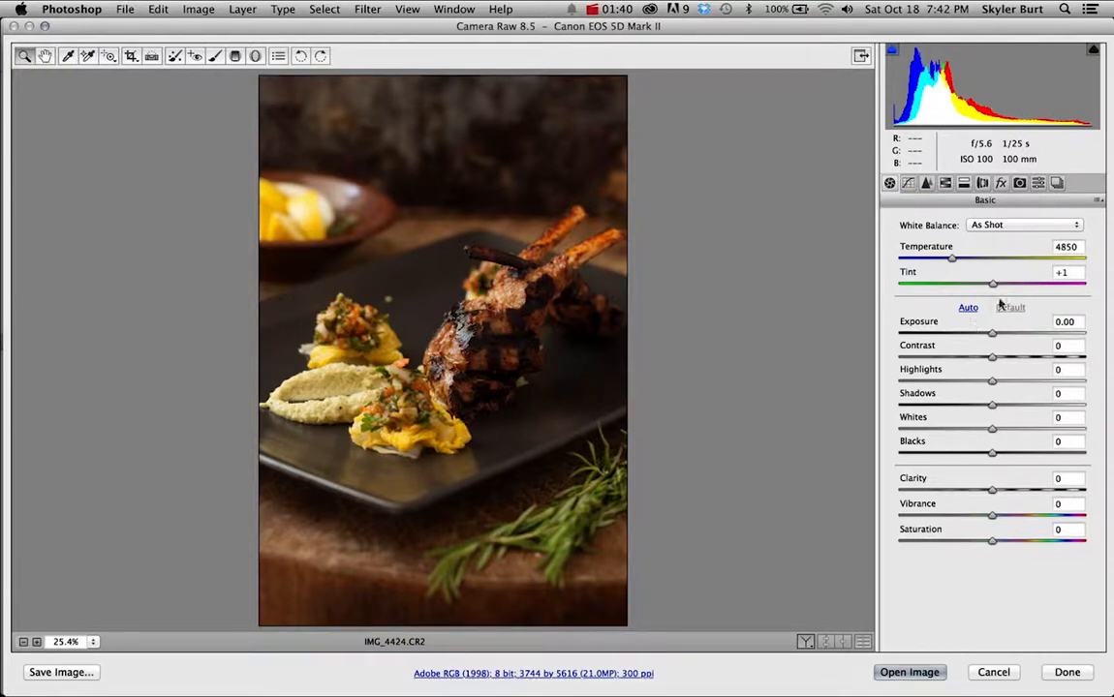
Look through the Tone Curve, Detail, HSL and Split Toning settings and the available white balance presets.
click(909, 184)
click(926, 184)
click(946, 184)
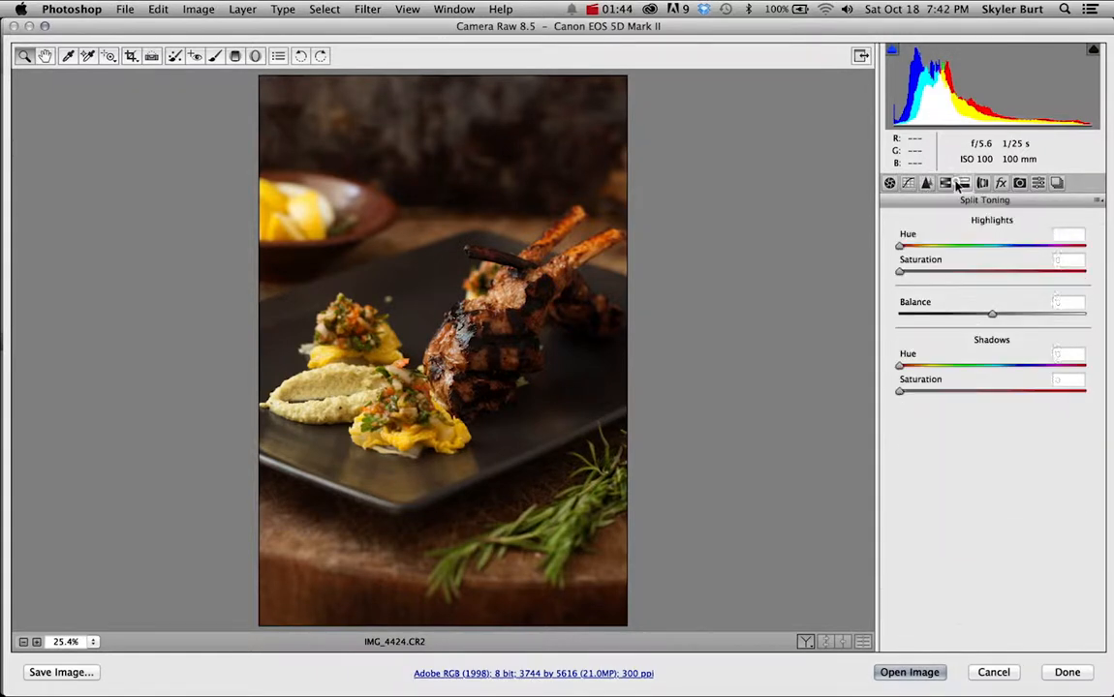
click(946, 184)
click(926, 184)
click(908, 184)
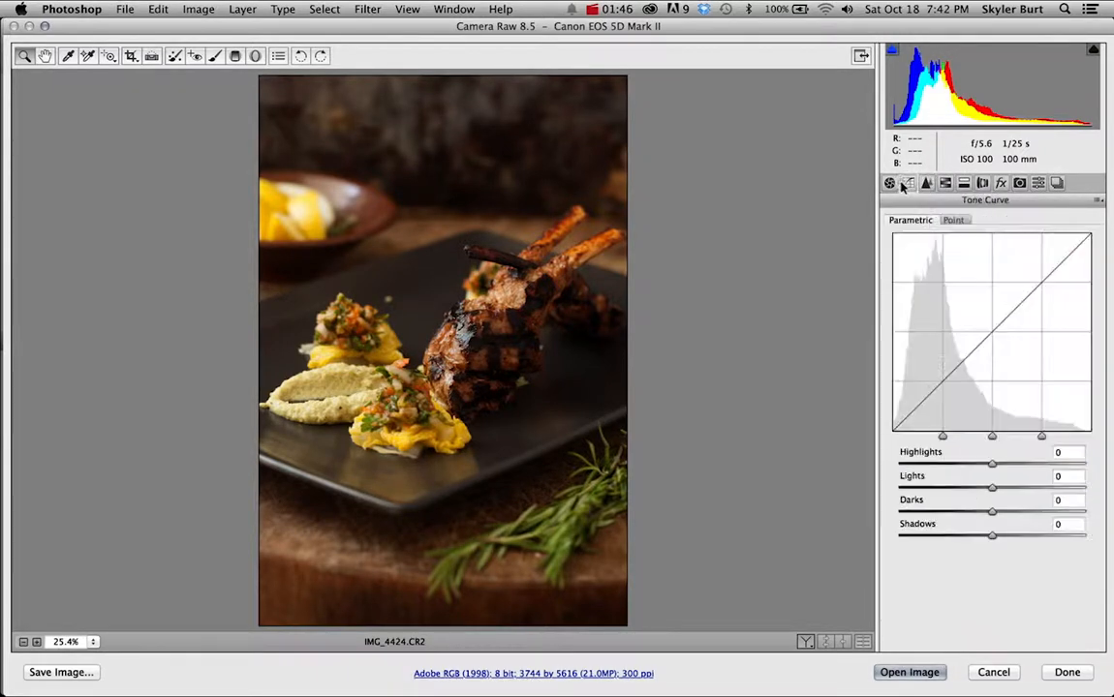
click(890, 184)
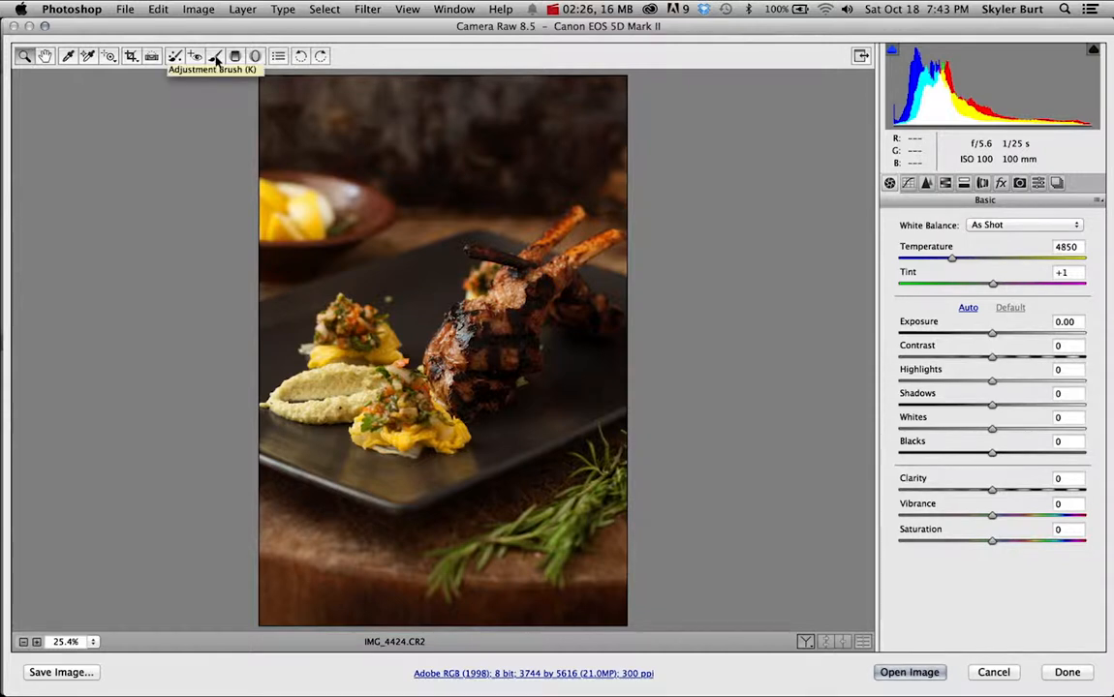
click(1012, 225)
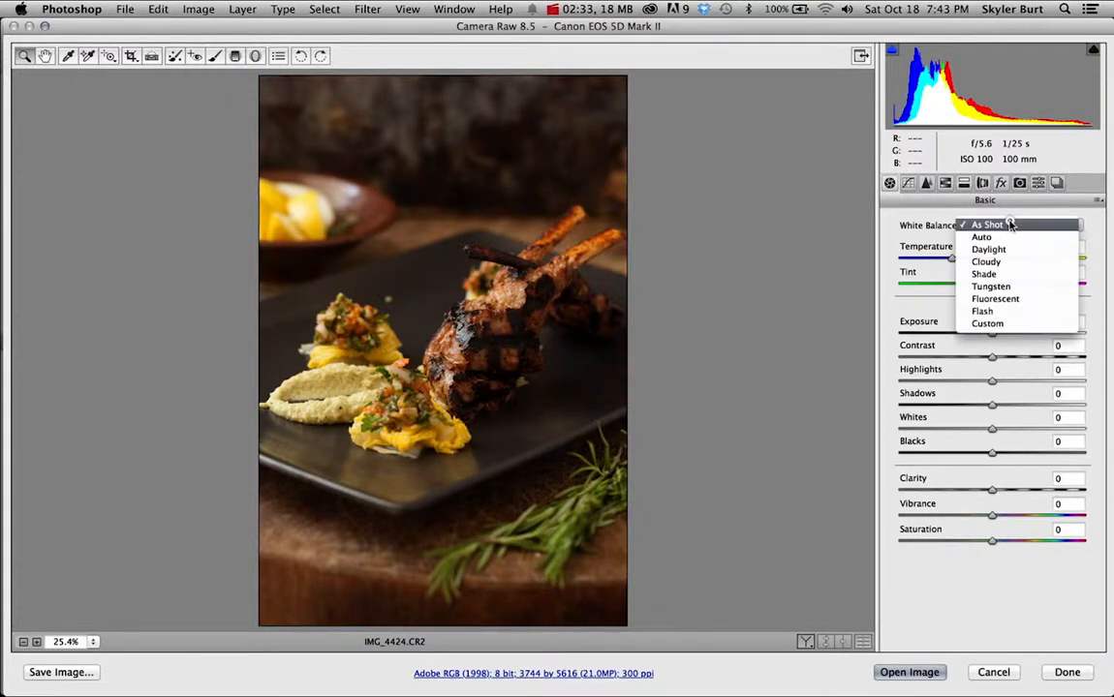
click(1012, 225)
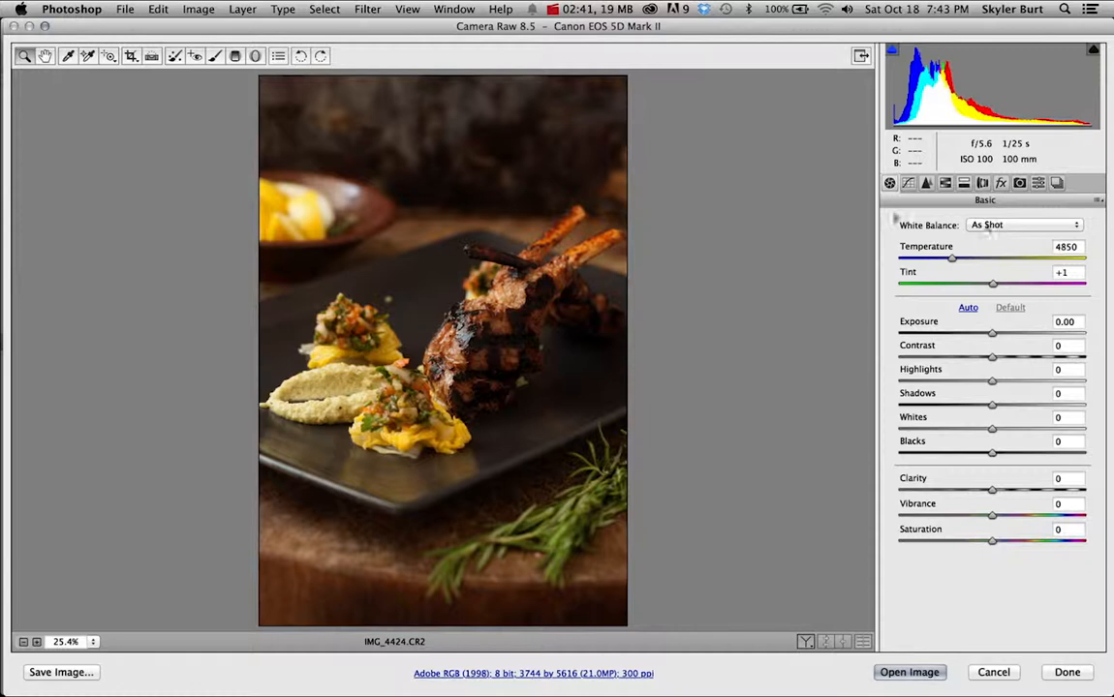
click(1028, 225)
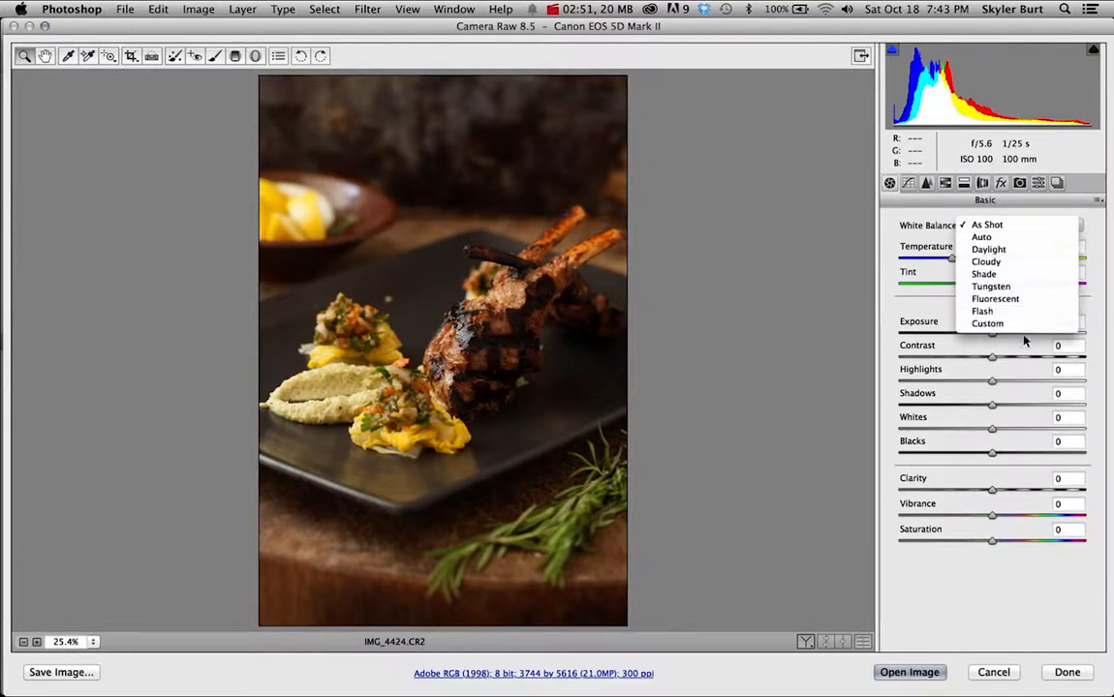
click(1032, 228)
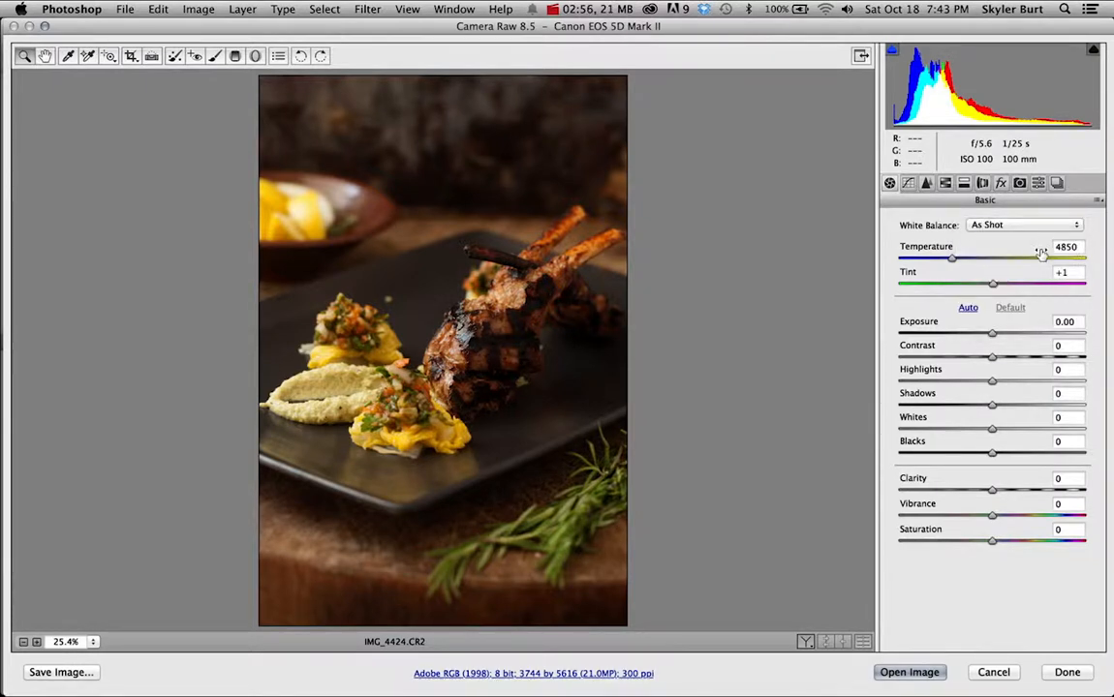
Set the photo's white balance Temperature to 4400.
double_click(1071, 247)
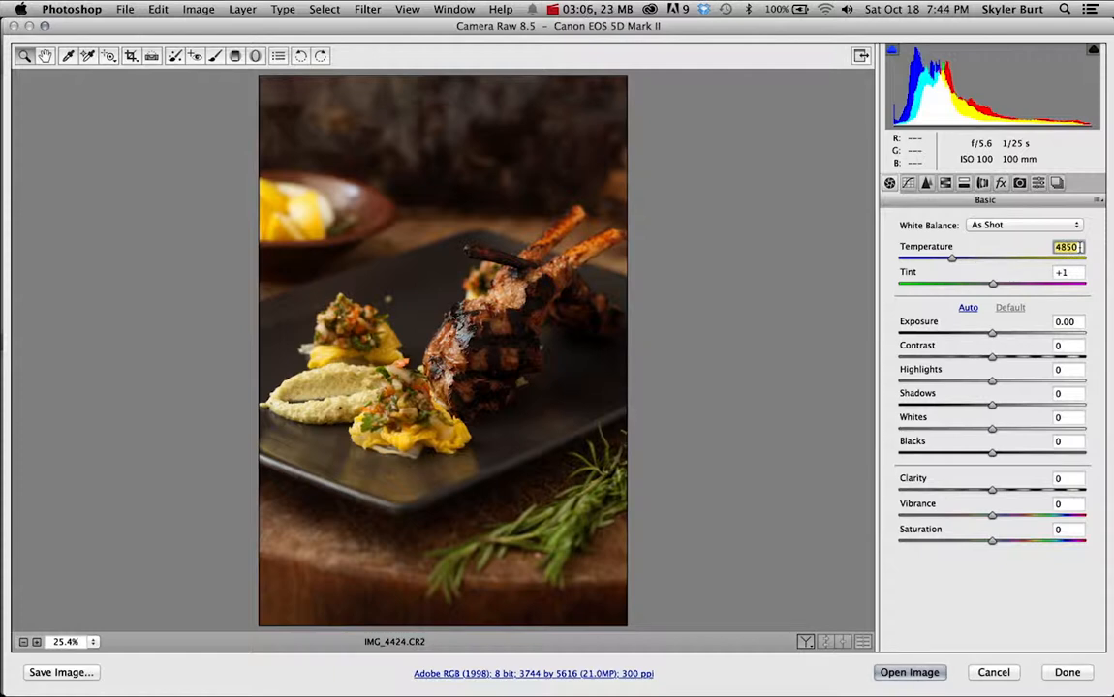
text(400)
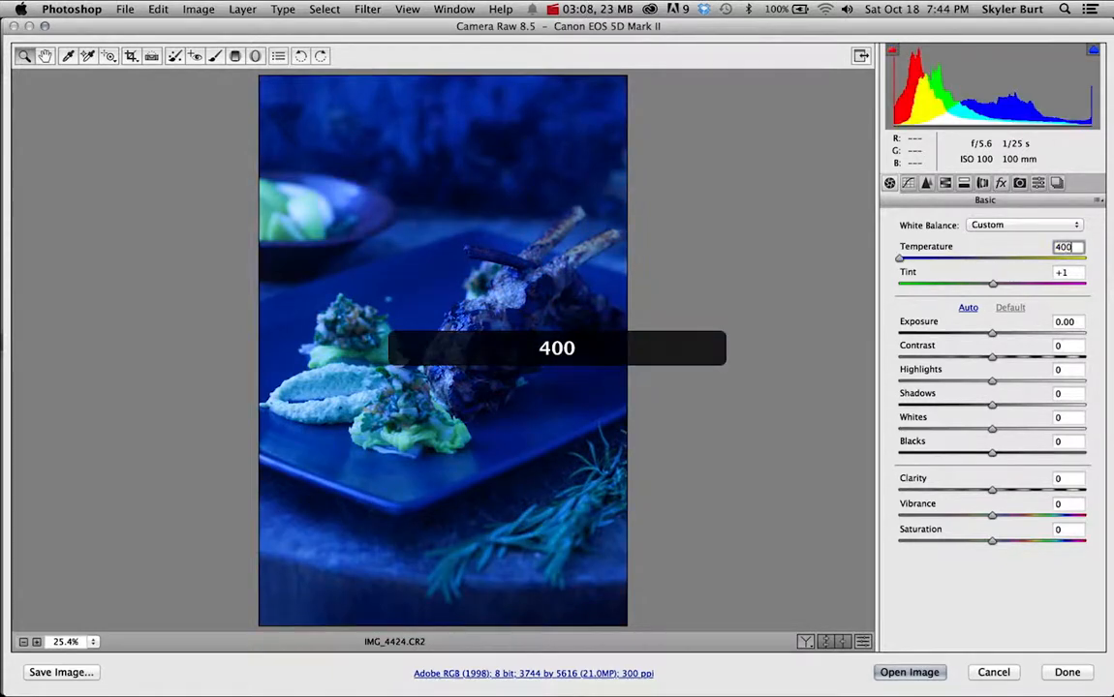
key(BackSpace)
key(BackSpace)
text(400)
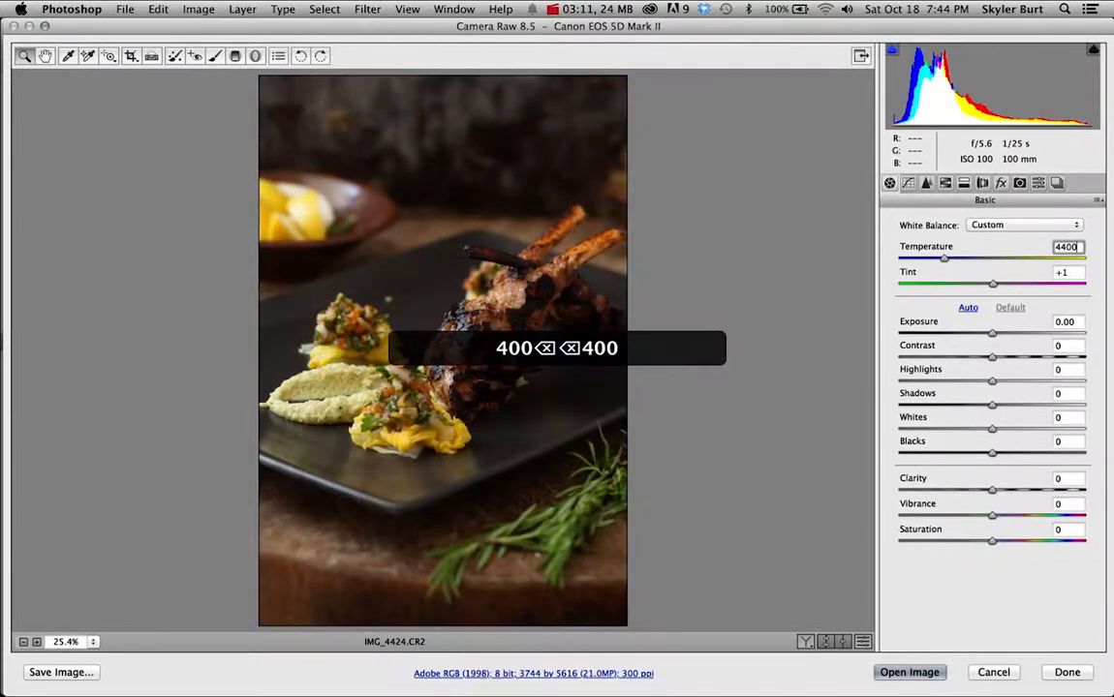
key(Return)
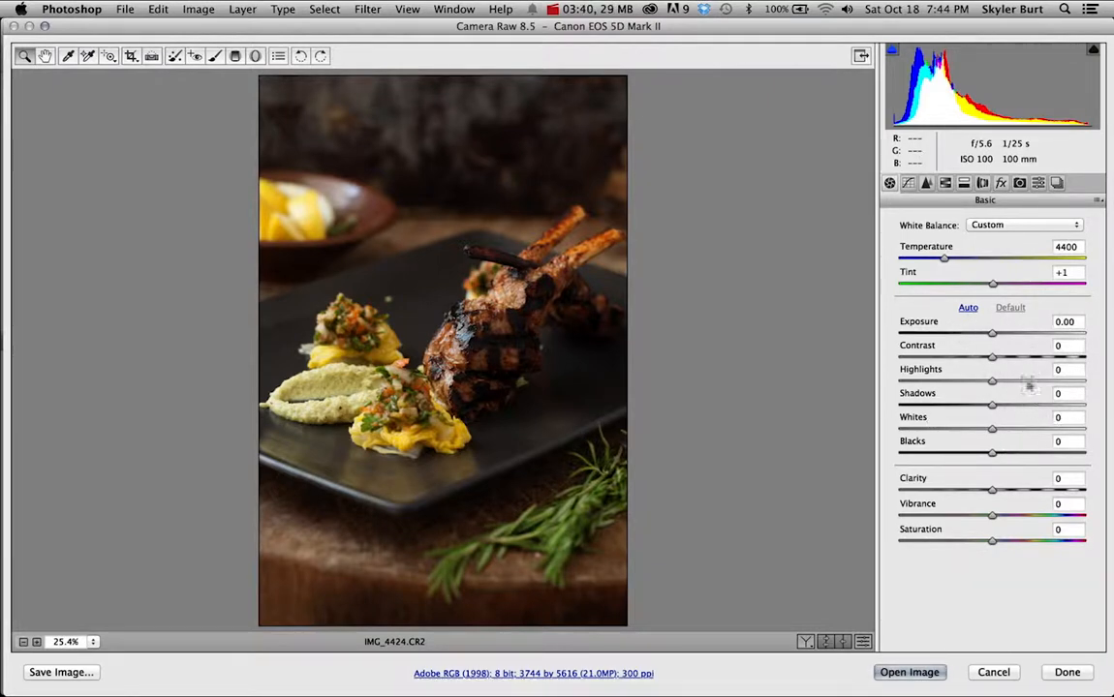
mouse_move(993, 334)
mouse_down()
mouse_move(1005, 334)
mouse_move(957, 329)
mouse_move(1017, 332)
mouse_move(995, 336)
mouse_up()
click(1076, 325)
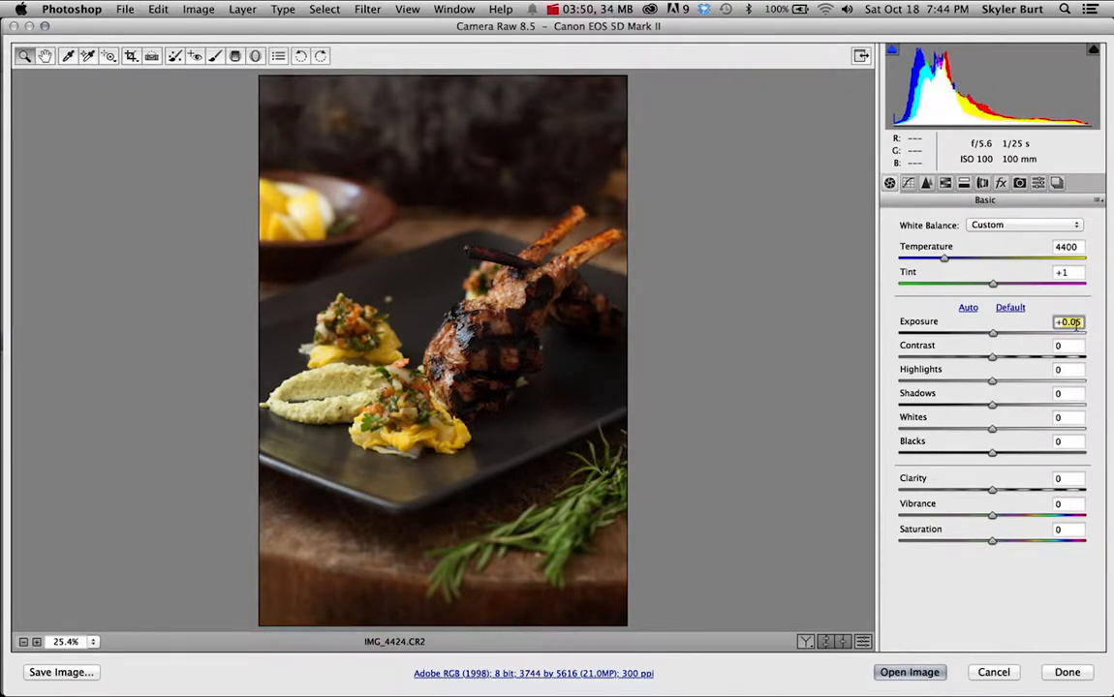
text(0)
key(Return)
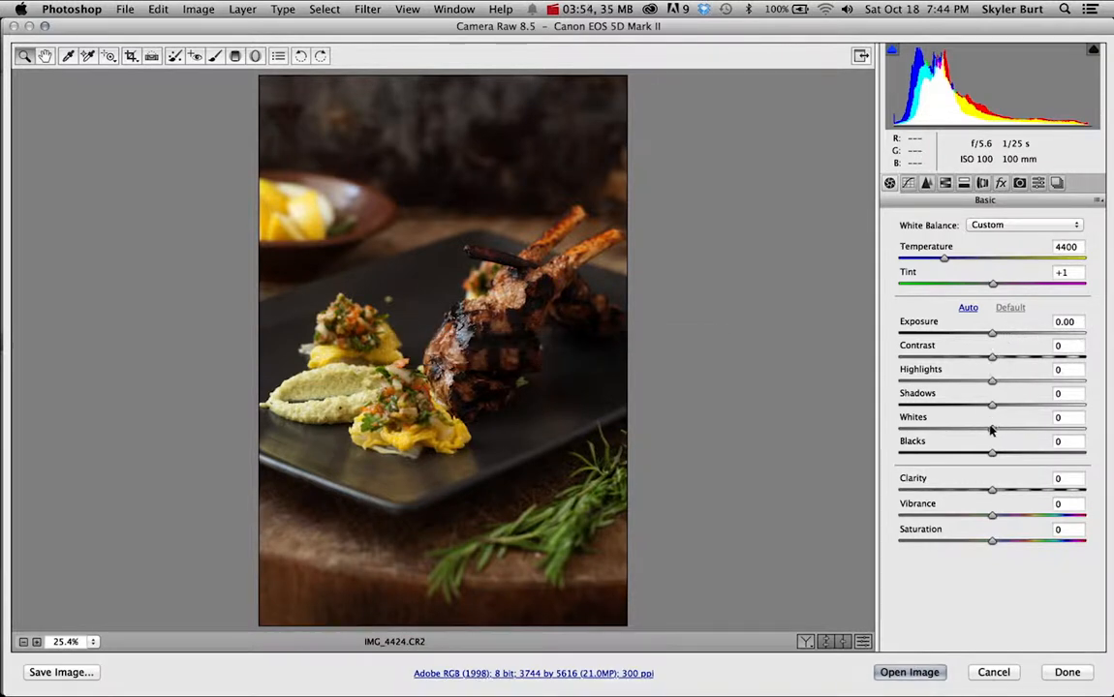
Set Whites to +10 and Blacks to -10 in the basic adjustments.
click(1058, 417)
text(10)
key(Tab)
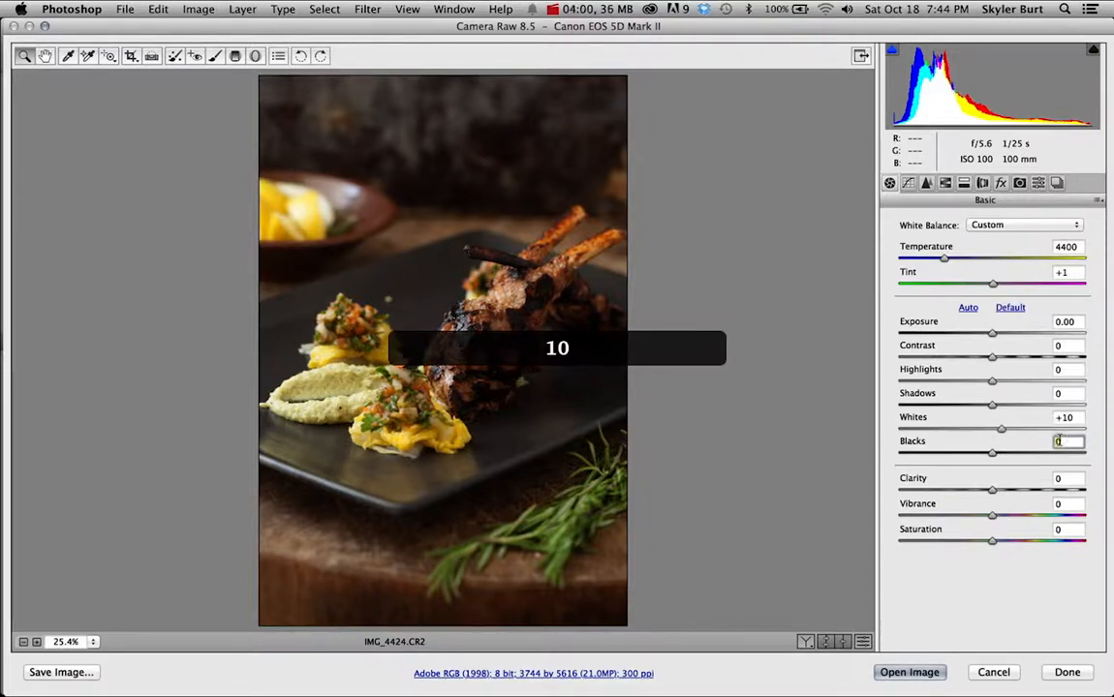
text(-10)
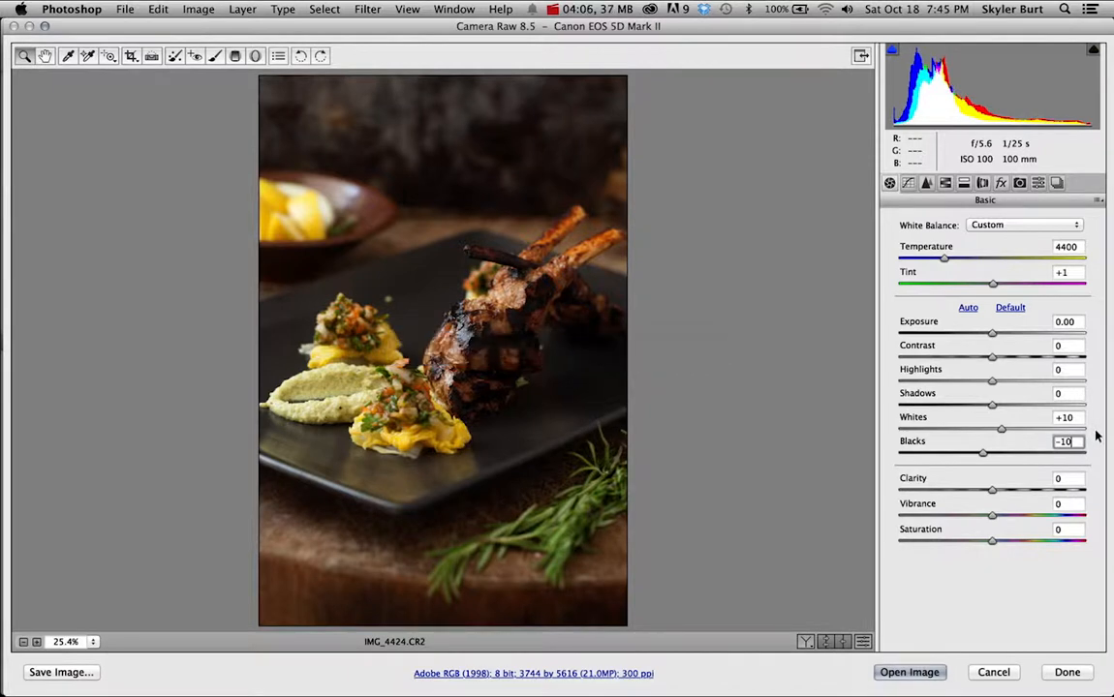
Set the photo's Clarity to +20.
click(1059, 478)
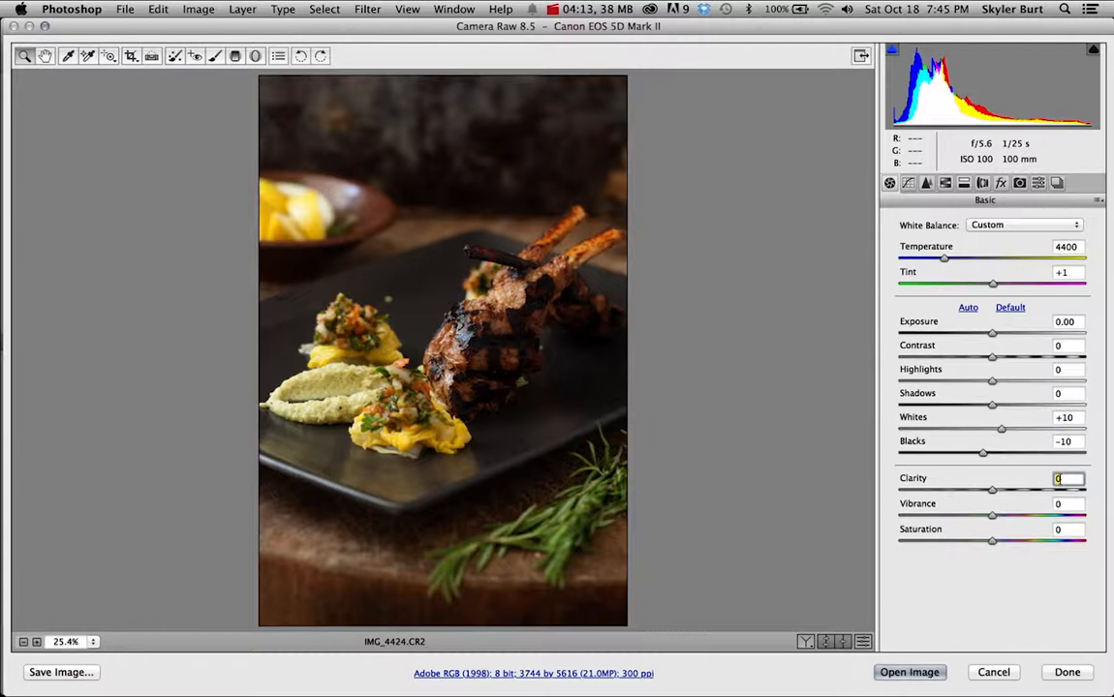
text(20)
key(Return)
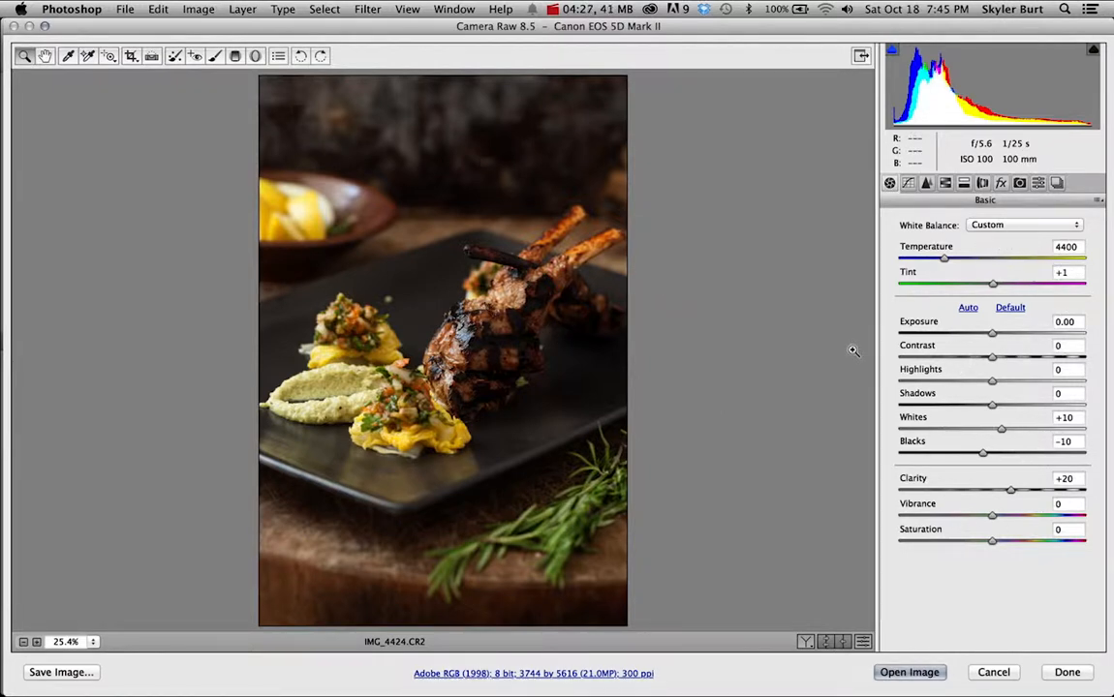
Activate the Adjustment Brush and reset its Saturation to 0.
click(215, 56)
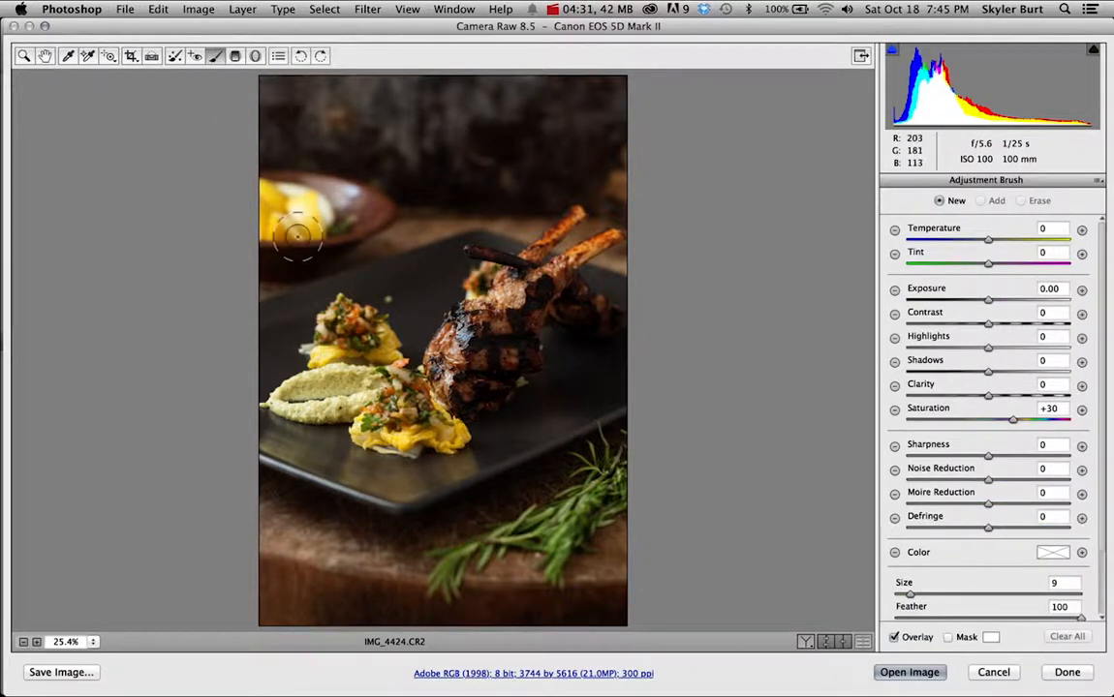
key(k)
key(k)
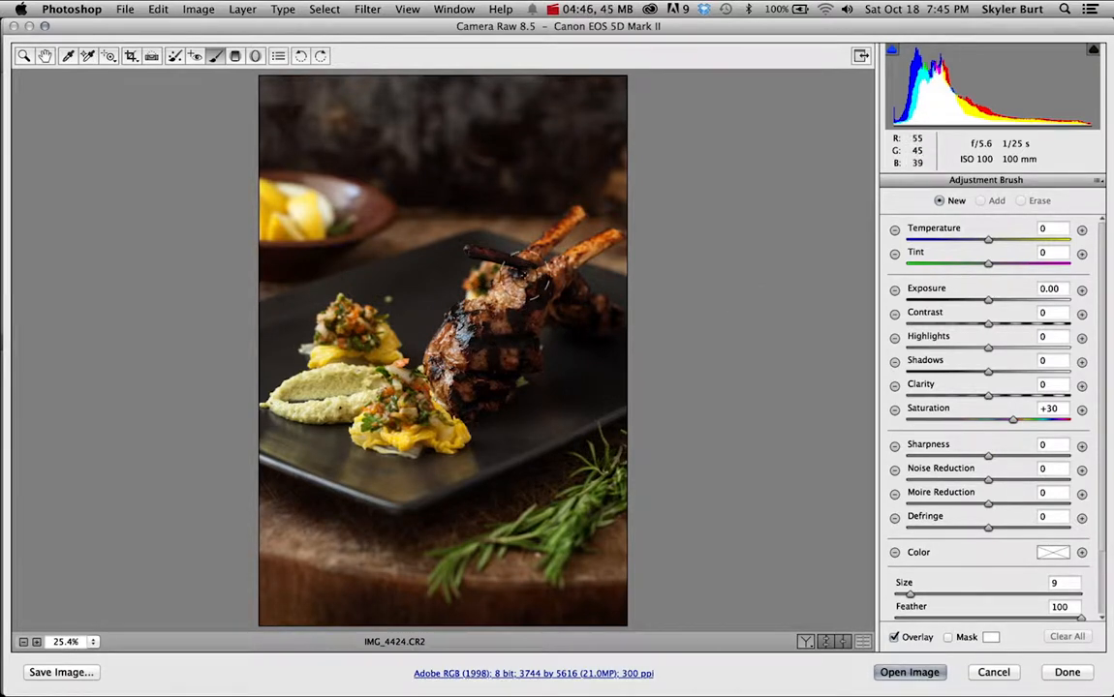
click(1056, 407)
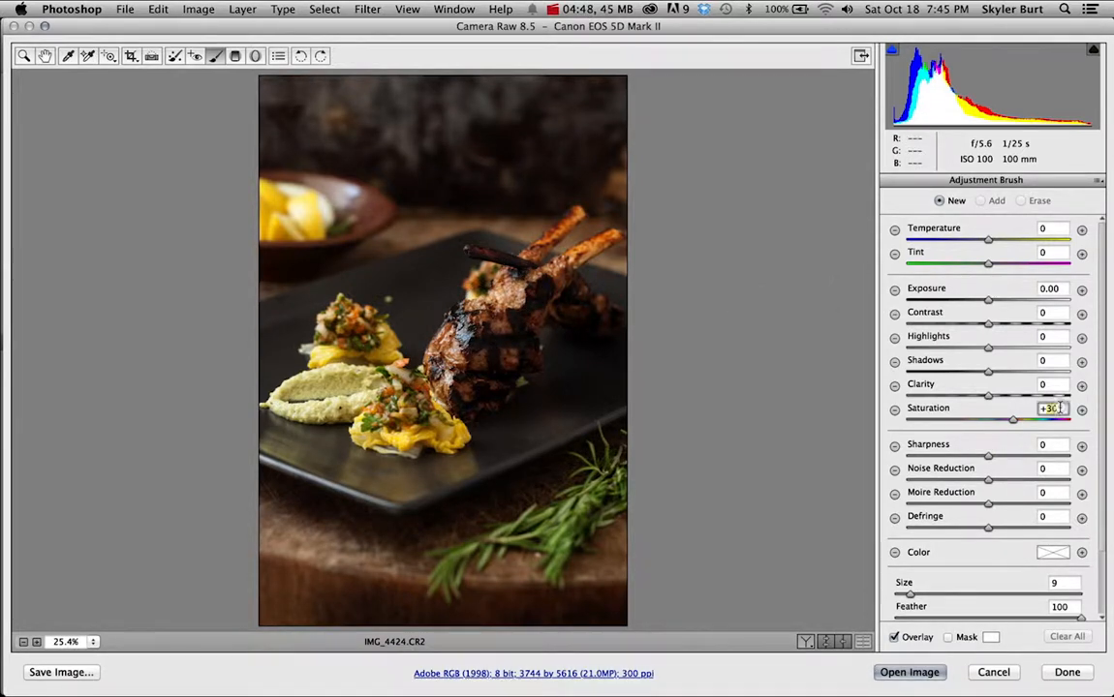
text(0)
key(Return)
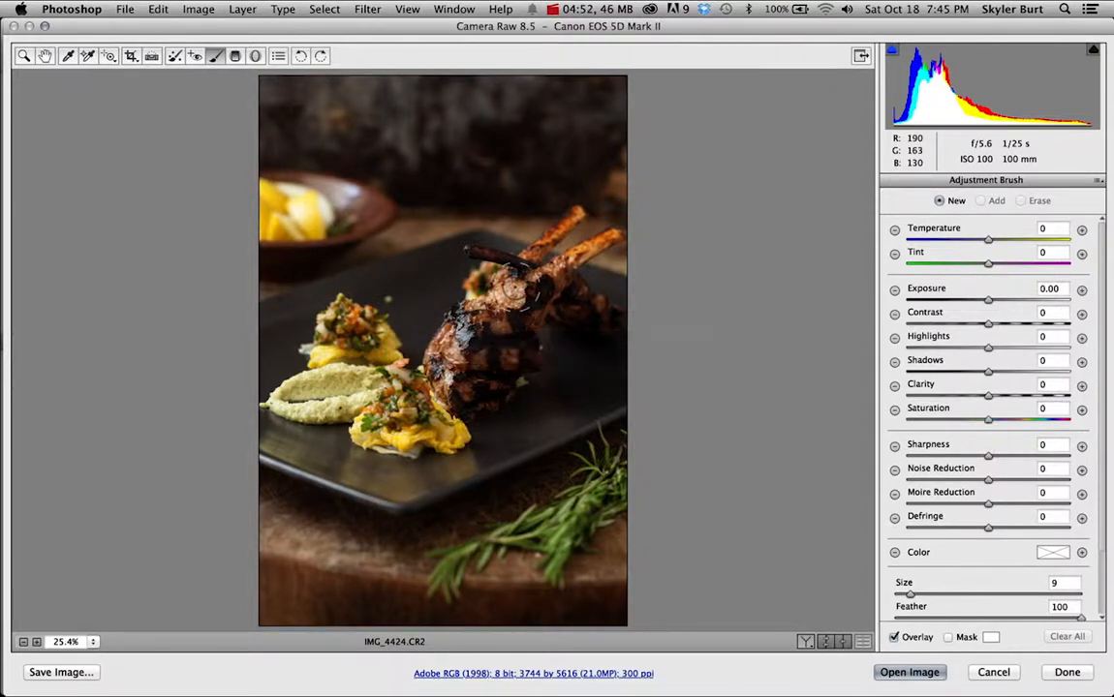
click(461, 260)
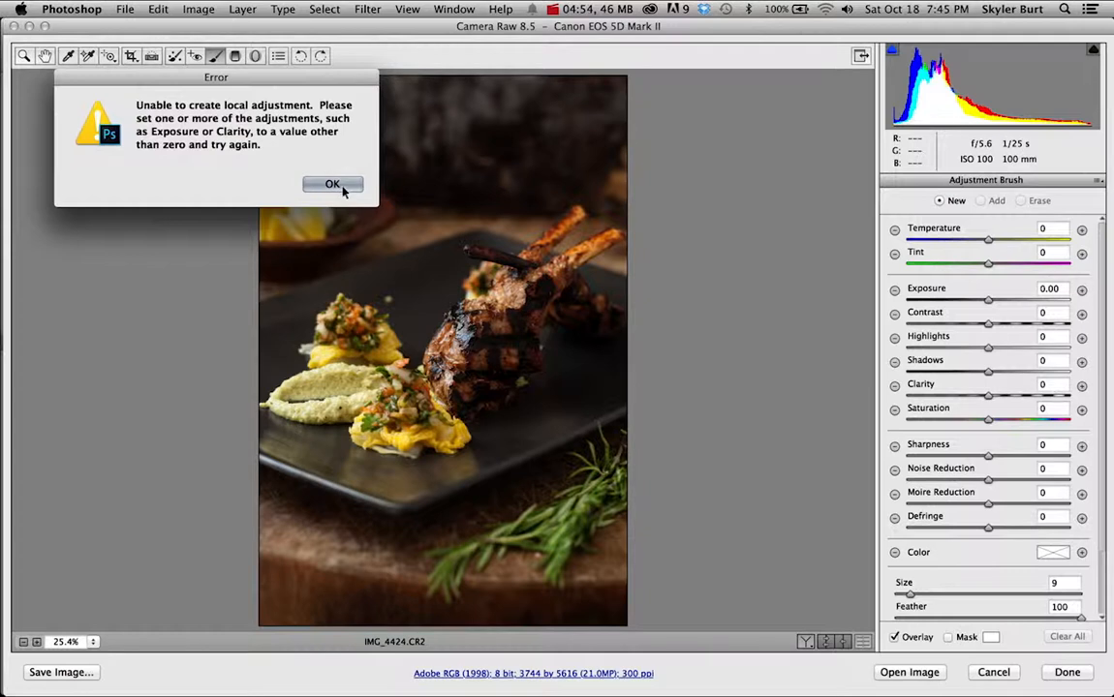
click(342, 183)
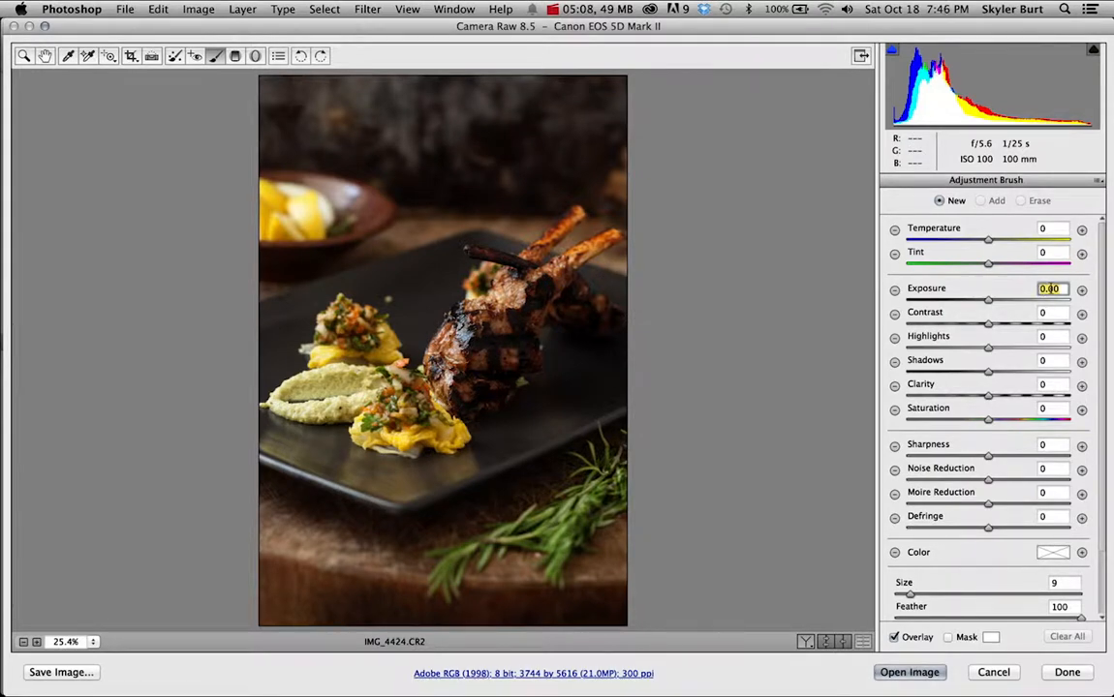
Set the brush Exposure to +1.00 and paint over the lamb to brighten it.
text(1)
key(Return)
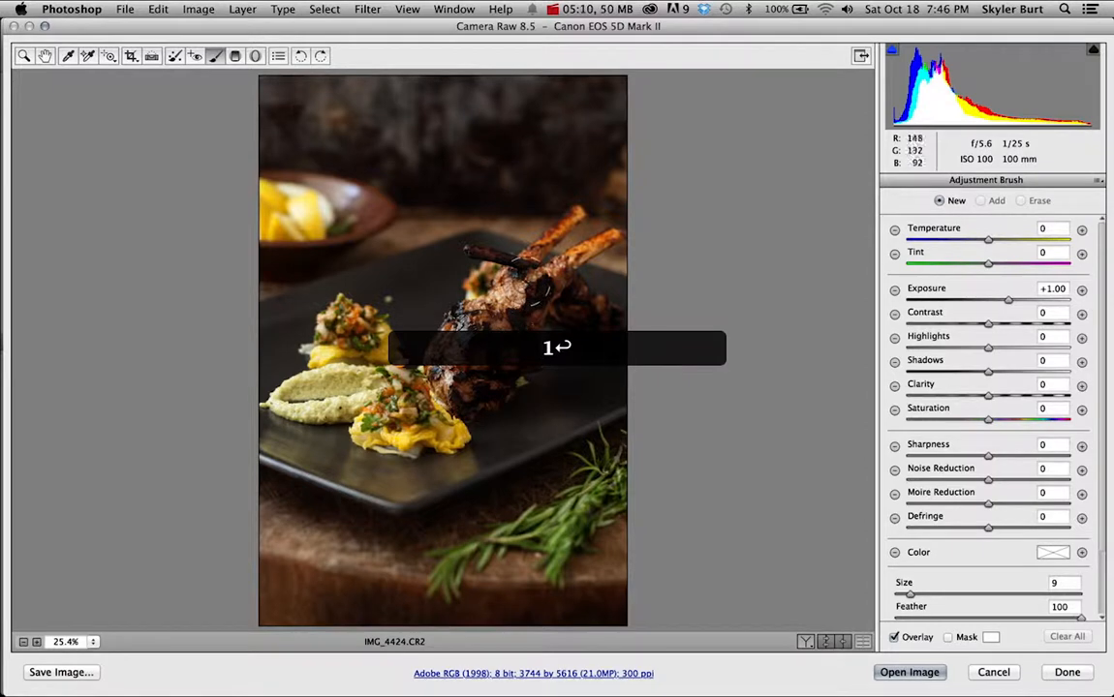
mouse_move(464, 257)
mouse_down()
mouse_move(407, 306)
mouse_move(397, 344)
mouse_move(406, 290)
mouse_up()
mouse_move(463, 330)
mouse_down()
mouse_move(451, 276)
mouse_move(474, 257)
mouse_move(523, 284)
mouse_move(401, 310)
mouse_move(393, 331)
mouse_move(445, 284)
mouse_move(417, 257)
mouse_move(397, 282)
mouse_move(452, 285)
mouse_move(424, 279)
mouse_move(424, 266)
mouse_move(438, 286)
mouse_move(373, 315)
mouse_move(435, 242)
mouse_move(418, 268)
mouse_move(410, 332)
mouse_move(372, 290)
mouse_move(432, 304)
mouse_up()
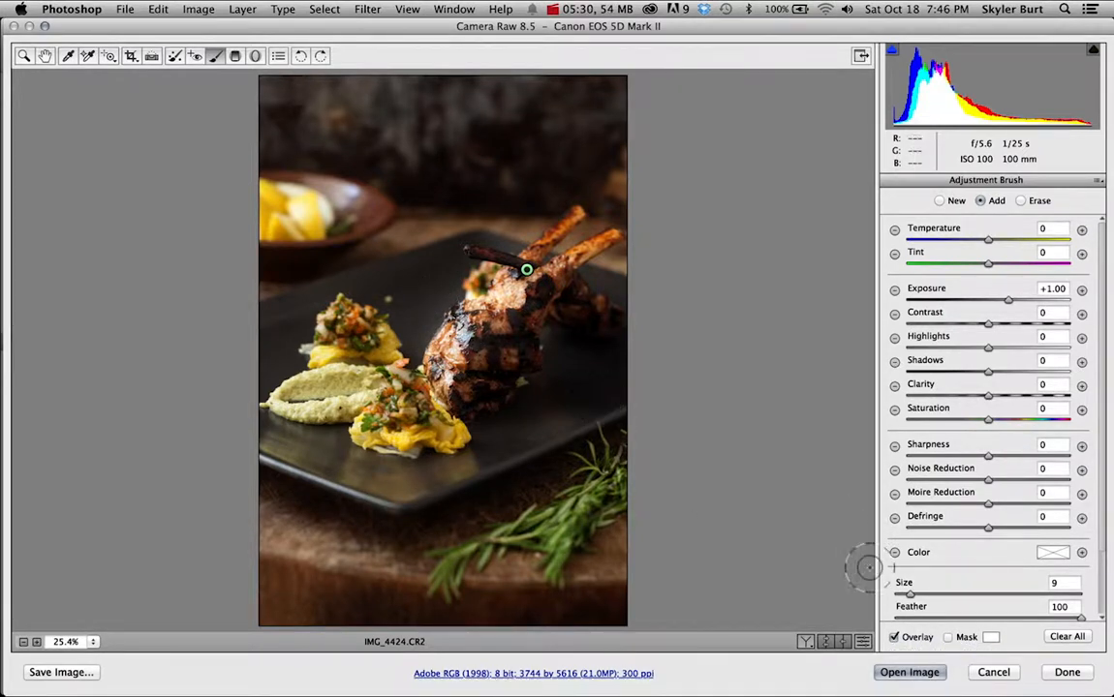
Display the brush mask, erase its spill around the lamb's edges and bones, and hide the mask again.
click(949, 637)
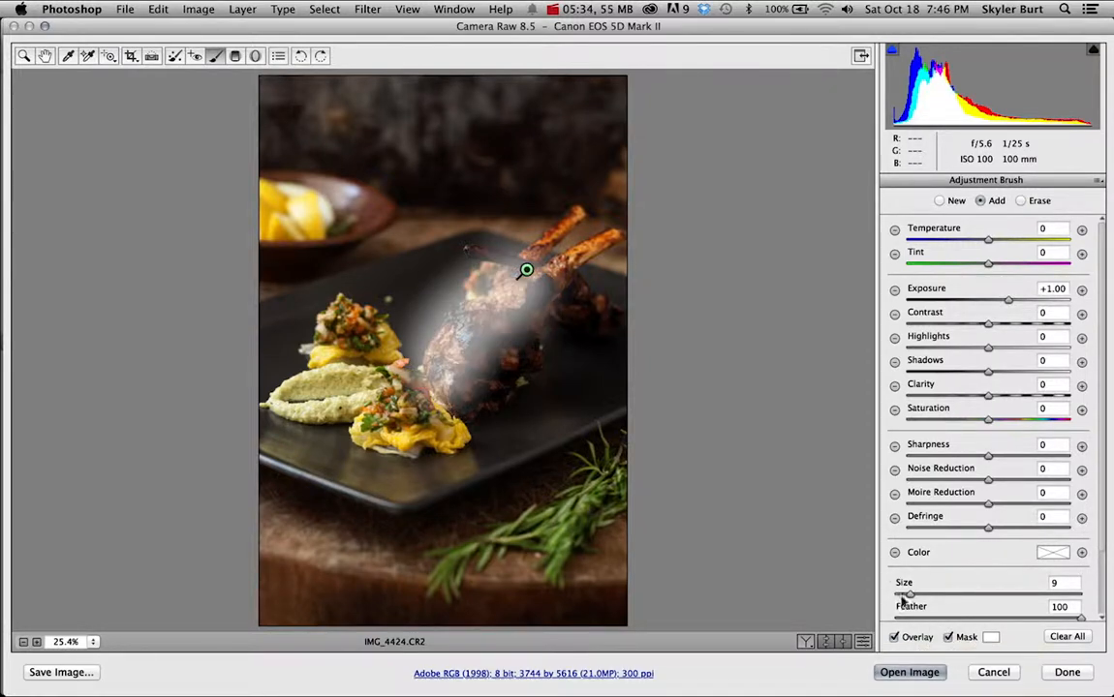
click(949, 638)
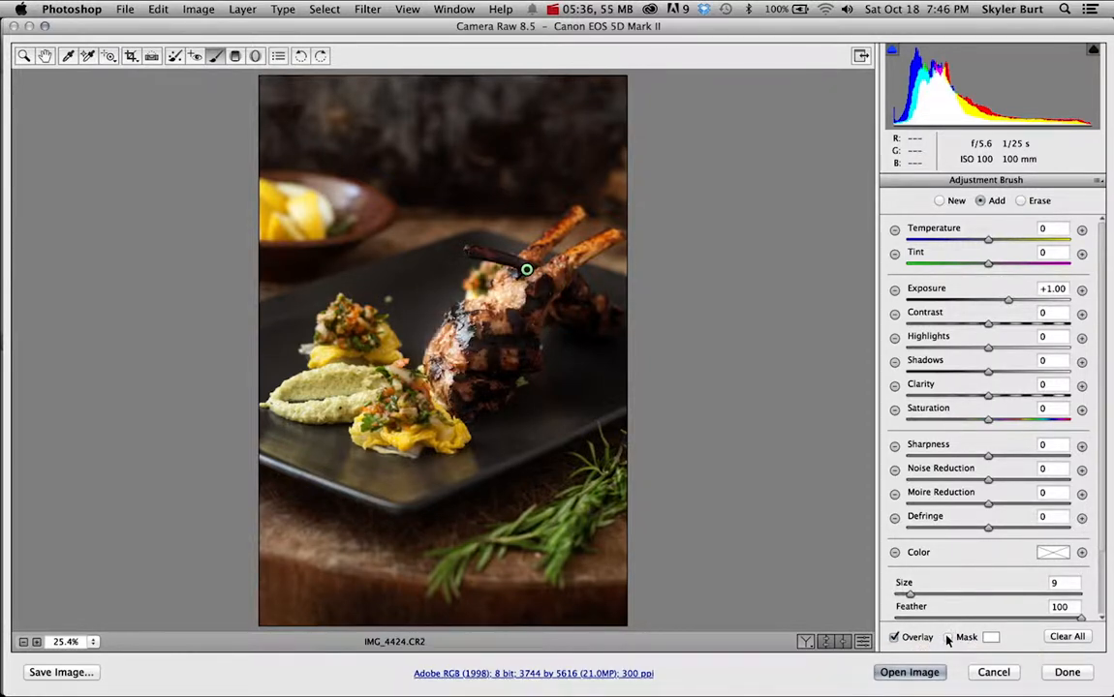
click(948, 637)
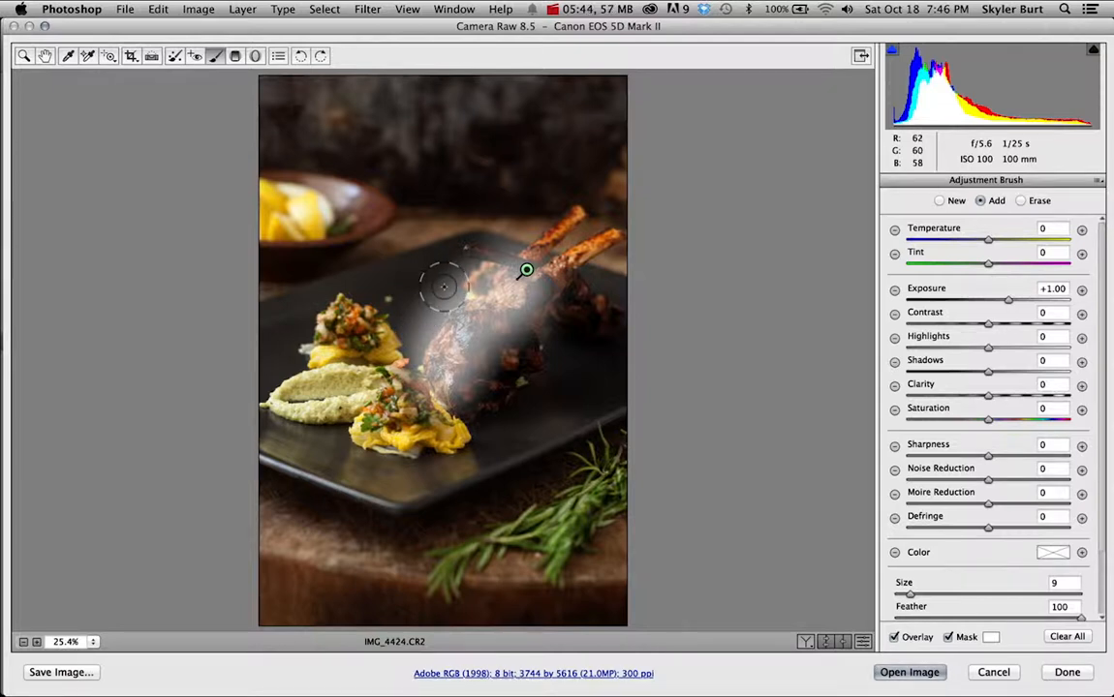
key(alt)
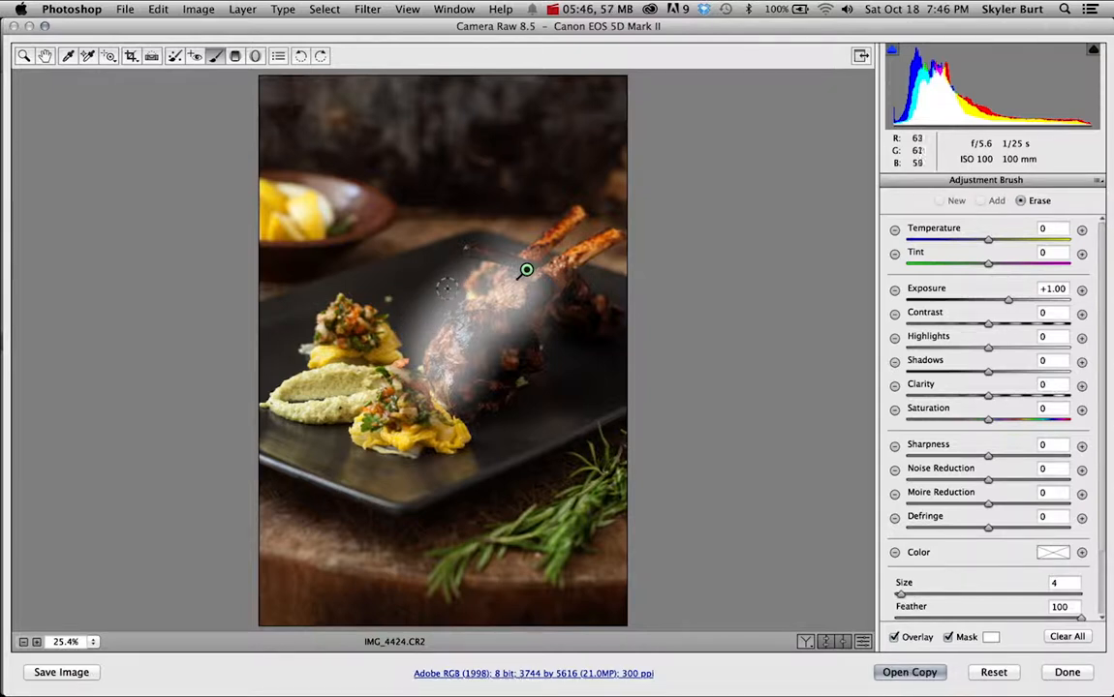
mouse_move(468, 257)
mouse_down()
mouse_move(426, 233)
mouse_move(445, 219)
mouse_move(465, 254)
mouse_move(397, 276)
mouse_move(382, 295)
mouse_move(434, 322)
mouse_move(390, 368)
mouse_move(460, 251)
mouse_move(397, 323)
mouse_move(403, 293)
mouse_move(404, 360)
mouse_move(526, 270)
mouse_up()
mouse_move(382, 352)
mouse_down()
mouse_move(400, 369)
mouse_move(479, 368)
mouse_move(453, 395)
mouse_move(491, 338)
mouse_move(461, 390)
mouse_move(482, 334)
mouse_move(444, 291)
mouse_move(417, 346)
mouse_move(453, 281)
mouse_move(542, 289)
mouse_move(525, 266)
mouse_move(557, 244)
mouse_move(538, 258)
mouse_up()
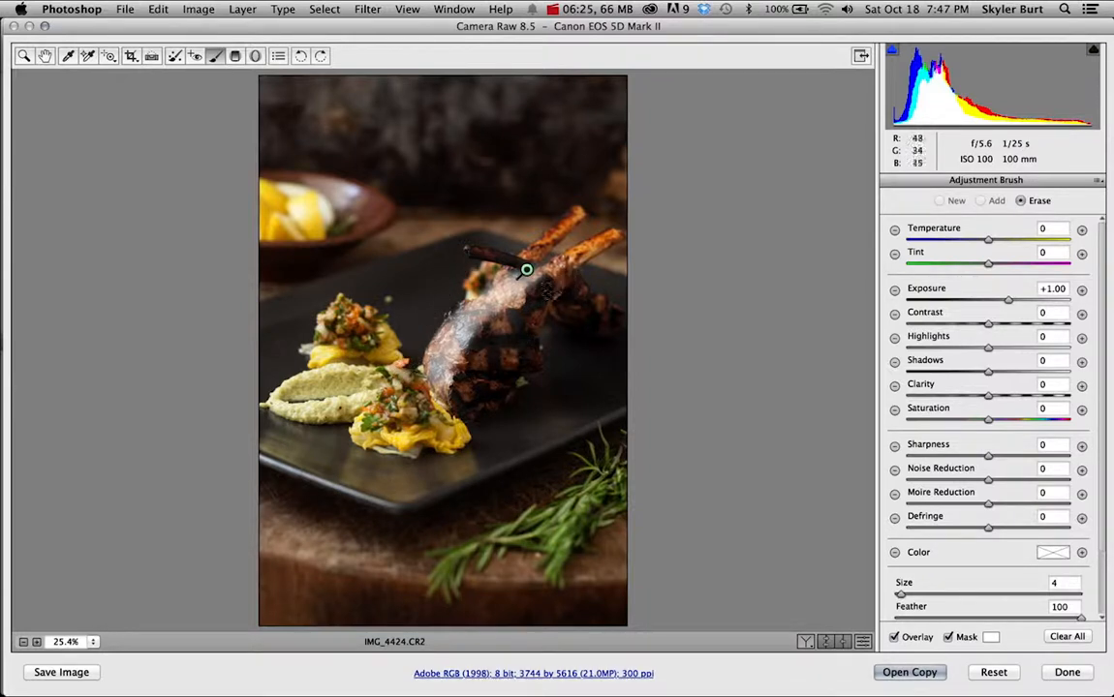
key(bracketright)
key(bracketright)
key(bracketright)
key(bracketright)
key(bracketright)
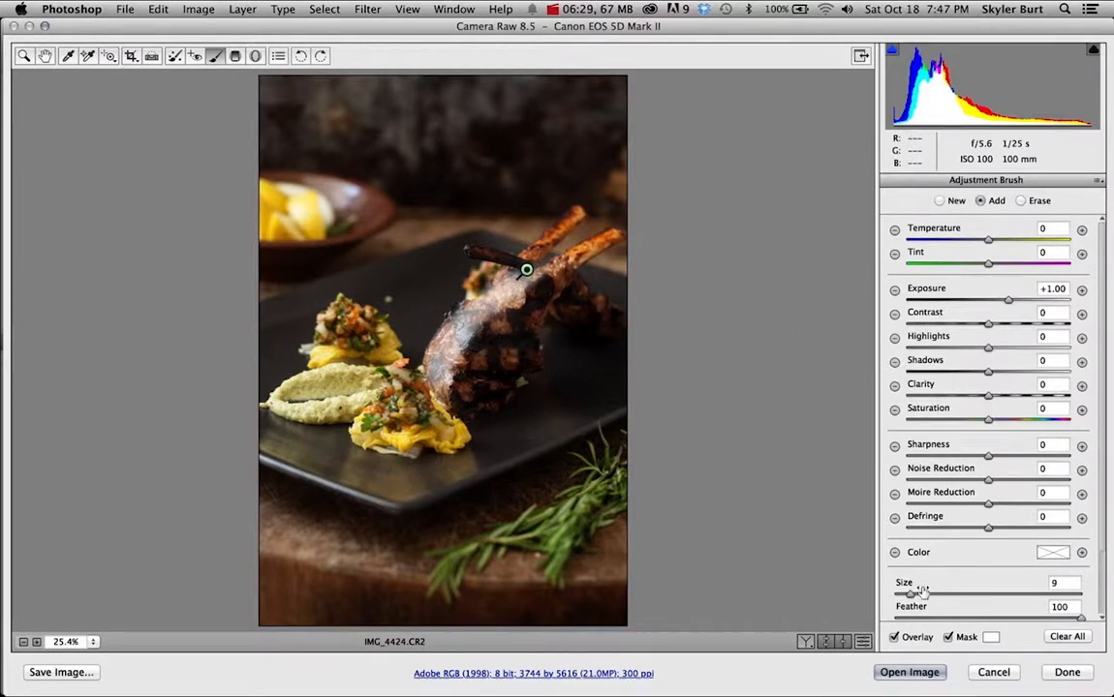
click(950, 638)
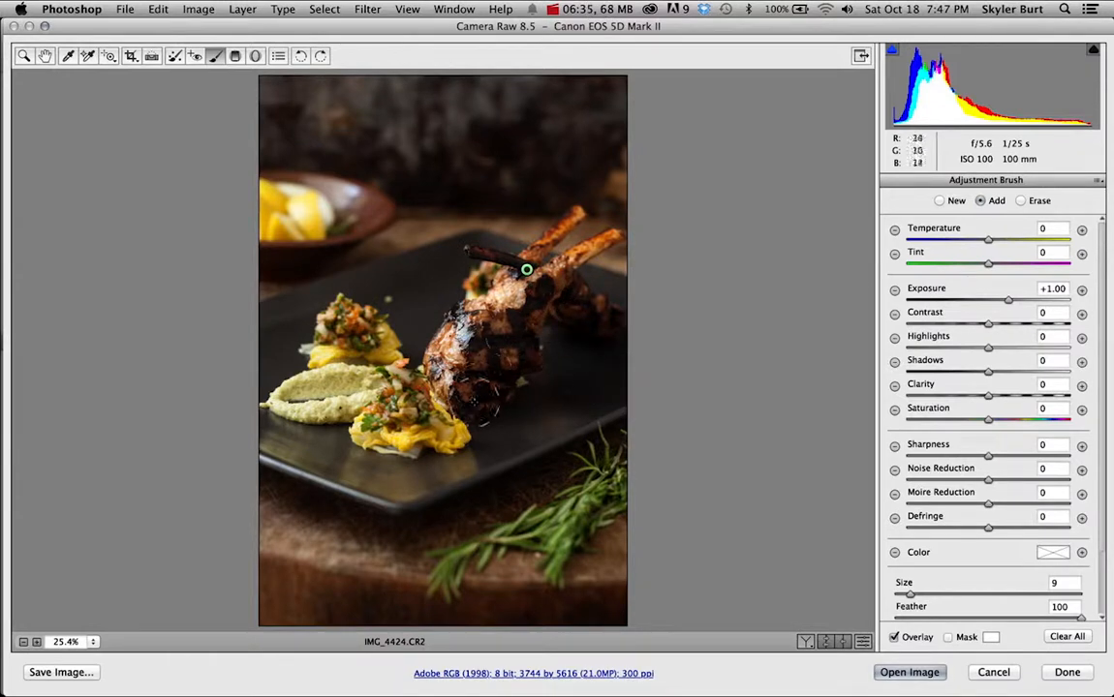
Create a new brush adjustment with Exposure +0.60 and brush size 6, and paint over the lamb's shaded side and the rear piece.
click(939, 201)
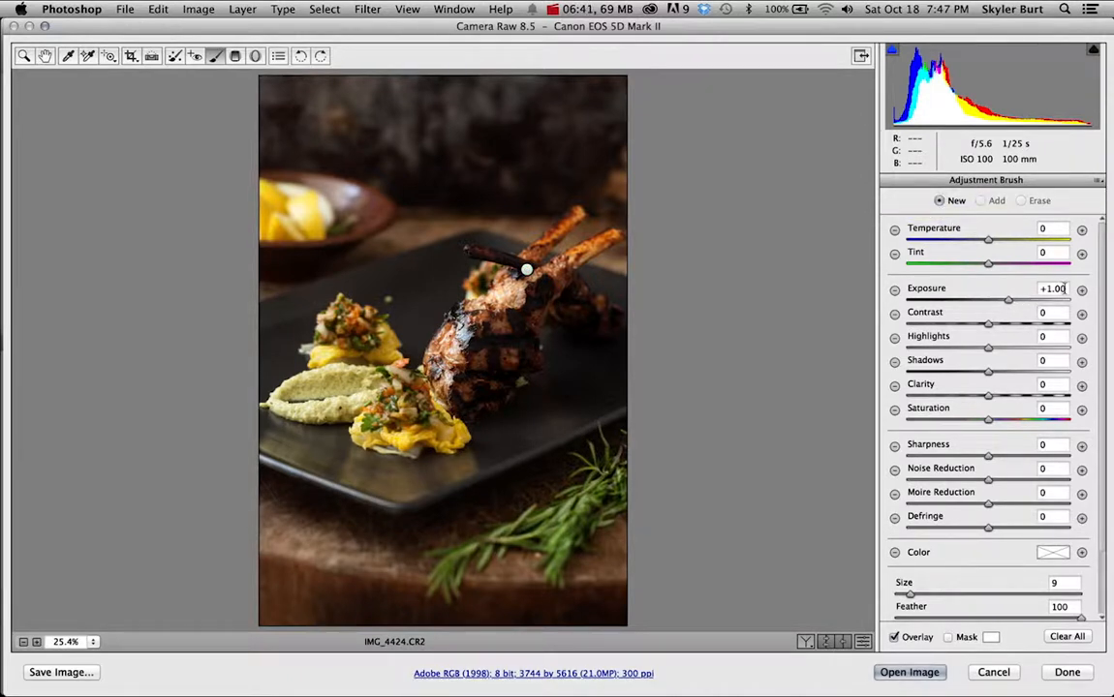
double_click(1046, 288)
text(.60)
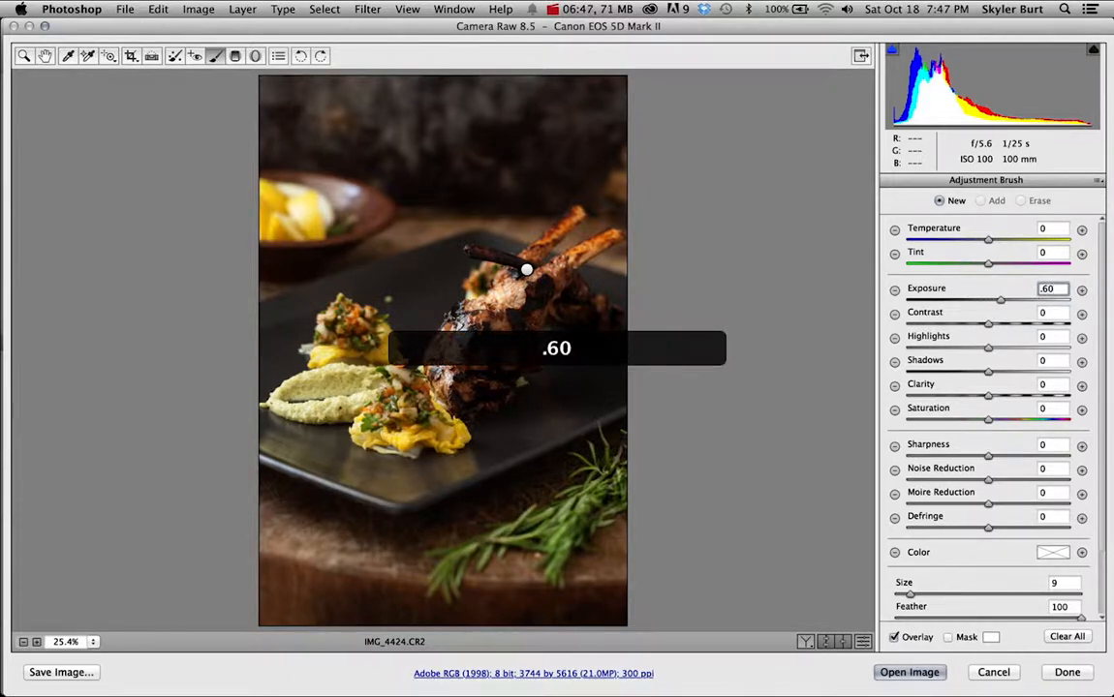
key(Return)
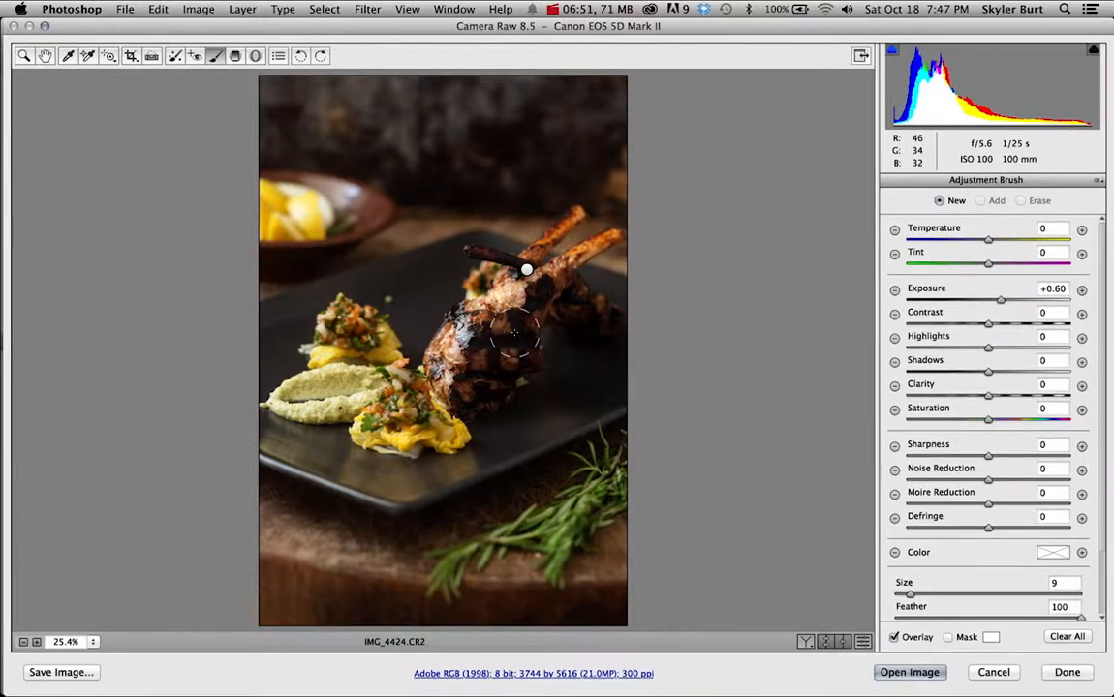
key(bracketleft)
key(bracketleft)
key(bracketleft)
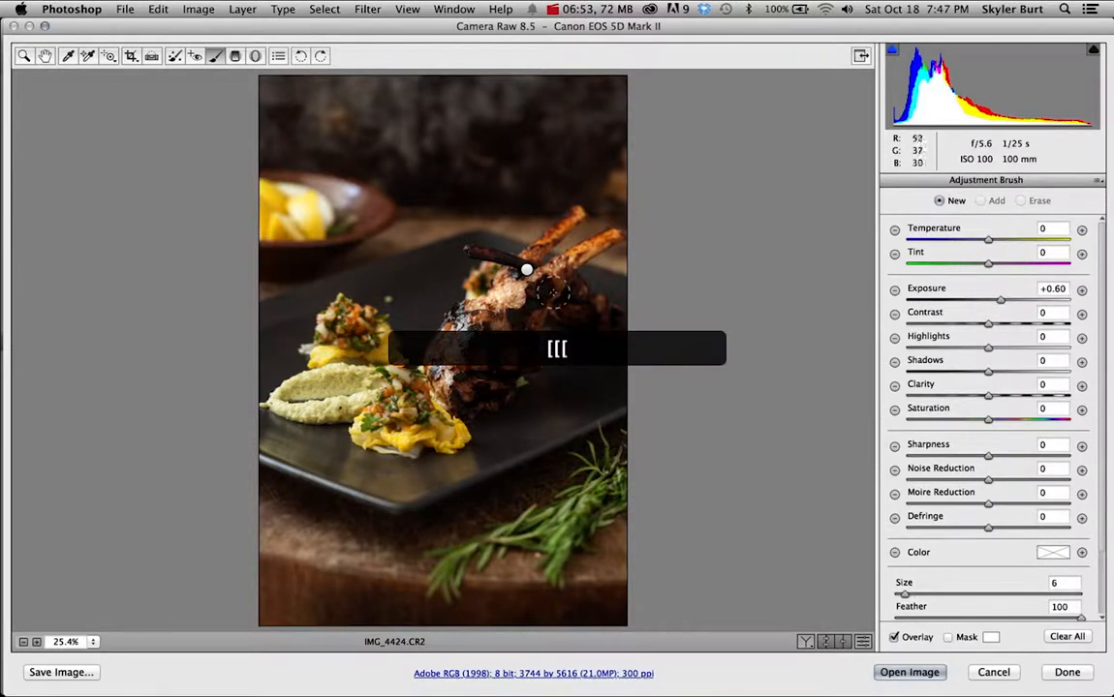
mouse_move(553, 291)
mouse_down()
mouse_move(592, 316)
mouse_move(554, 285)
mouse_move(508, 338)
mouse_move(483, 345)
mouse_move(488, 355)
mouse_move(512, 324)
mouse_move(471, 377)
mouse_move(472, 410)
mouse_move(521, 334)
mouse_move(525, 357)
mouse_move(563, 281)
mouse_move(608, 318)
mouse_move(552, 284)
mouse_move(497, 340)
mouse_move(469, 394)
mouse_move(500, 363)
mouse_move(489, 386)
mouse_move(552, 294)
mouse_move(610, 327)
mouse_up()
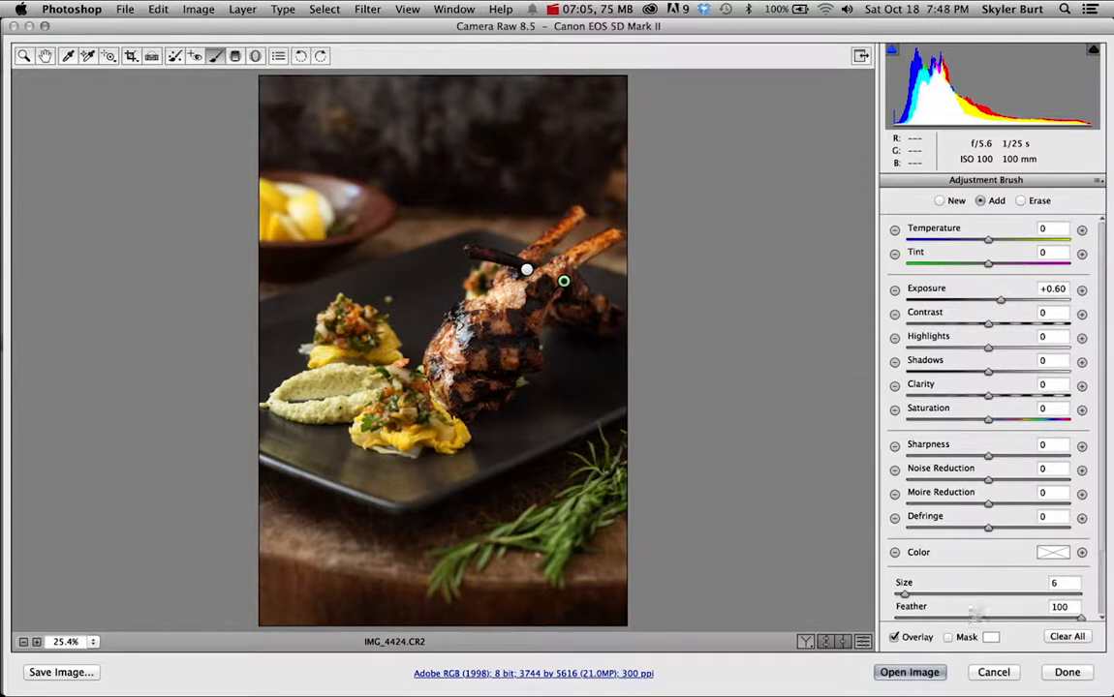
Display the new brush mask, erase its spill around the lamb's shaded edges, and compare it with the first adjustment's mask.
click(949, 639)
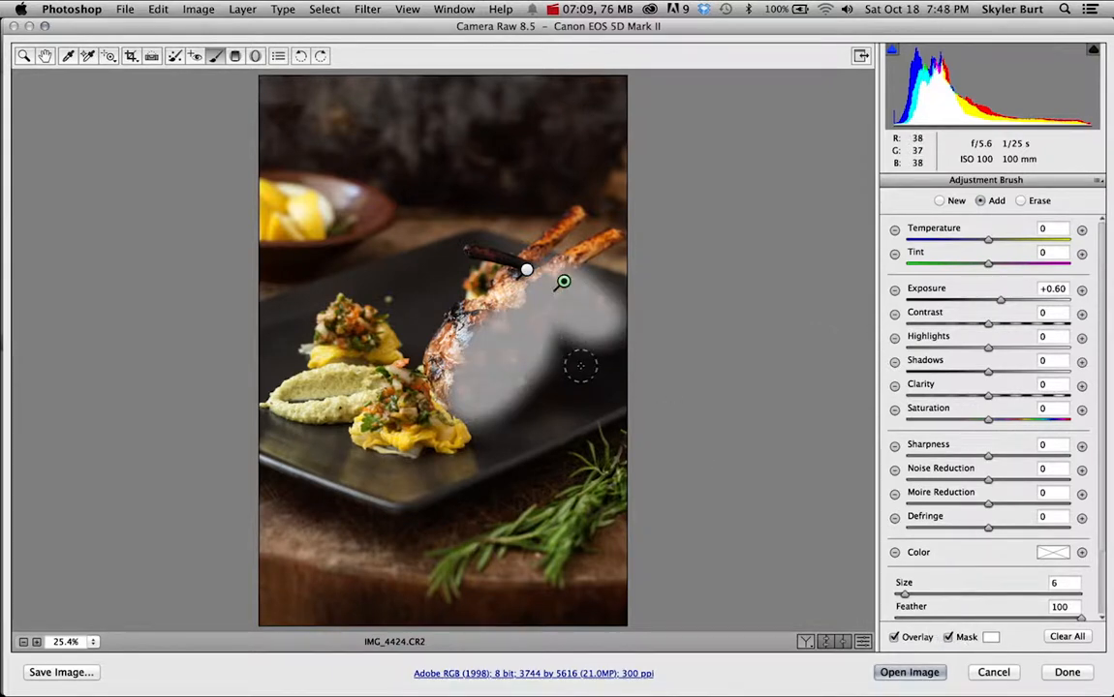
key(alt)
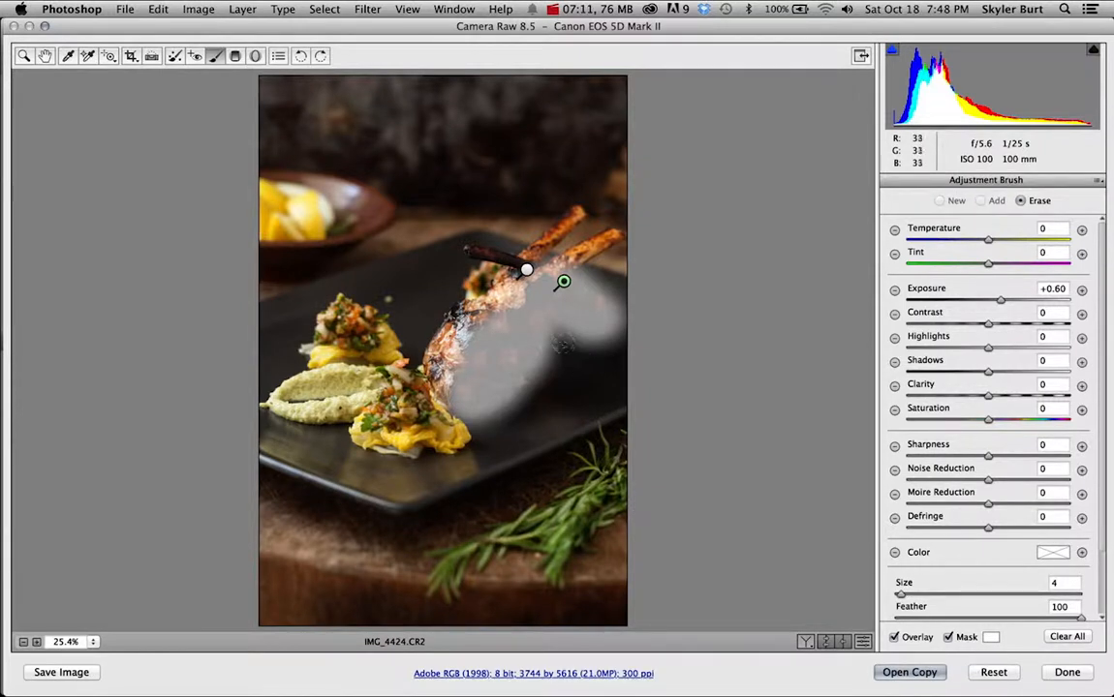
key(alt)
mouse_move(554, 332)
mouse_down()
mouse_move(596, 351)
mouse_move(552, 330)
mouse_move(594, 349)
mouse_move(628, 328)
mouse_move(577, 348)
mouse_move(552, 328)
mouse_move(549, 369)
mouse_move(554, 341)
mouse_move(527, 403)
mouse_move(537, 380)
mouse_move(495, 418)
mouse_move(431, 388)
mouse_move(428, 405)
mouse_move(419, 319)
mouse_move(453, 273)
mouse_move(539, 266)
mouse_move(508, 237)
mouse_move(479, 250)
mouse_up()
key(bracketright)
key(bracketright)
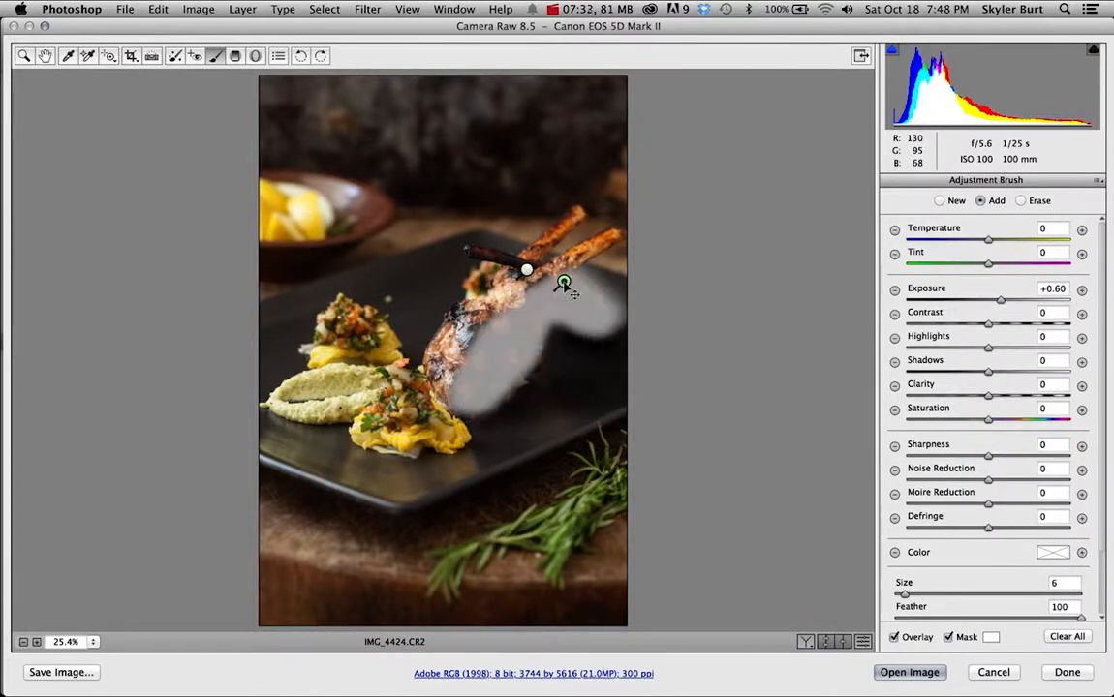
click(526, 270)
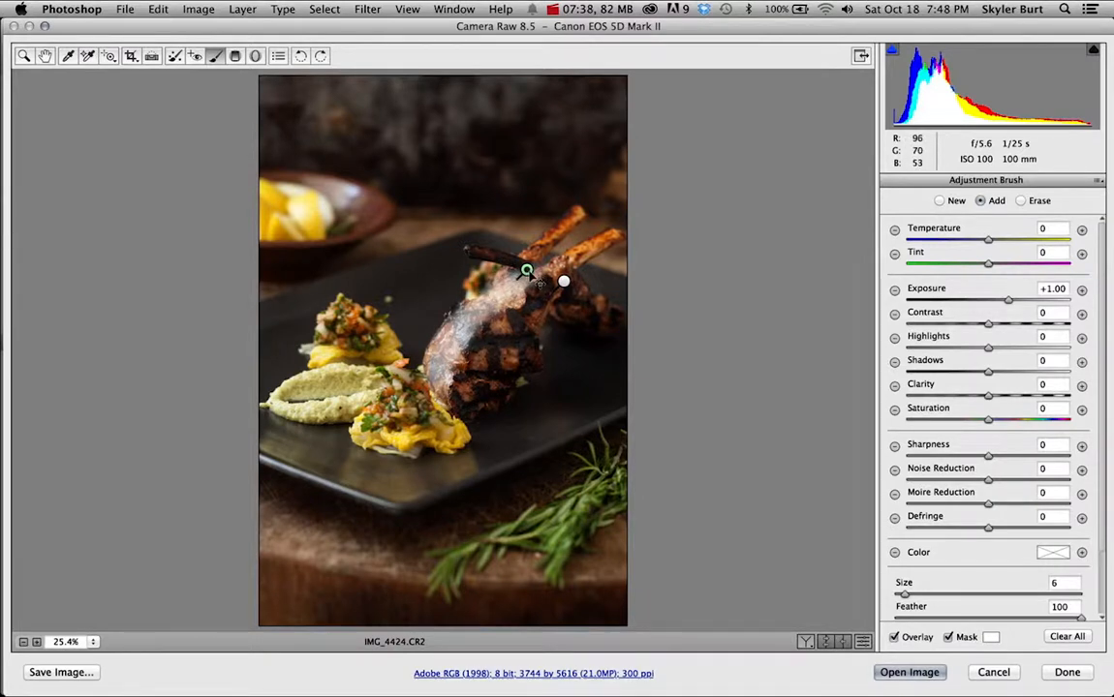
click(564, 280)
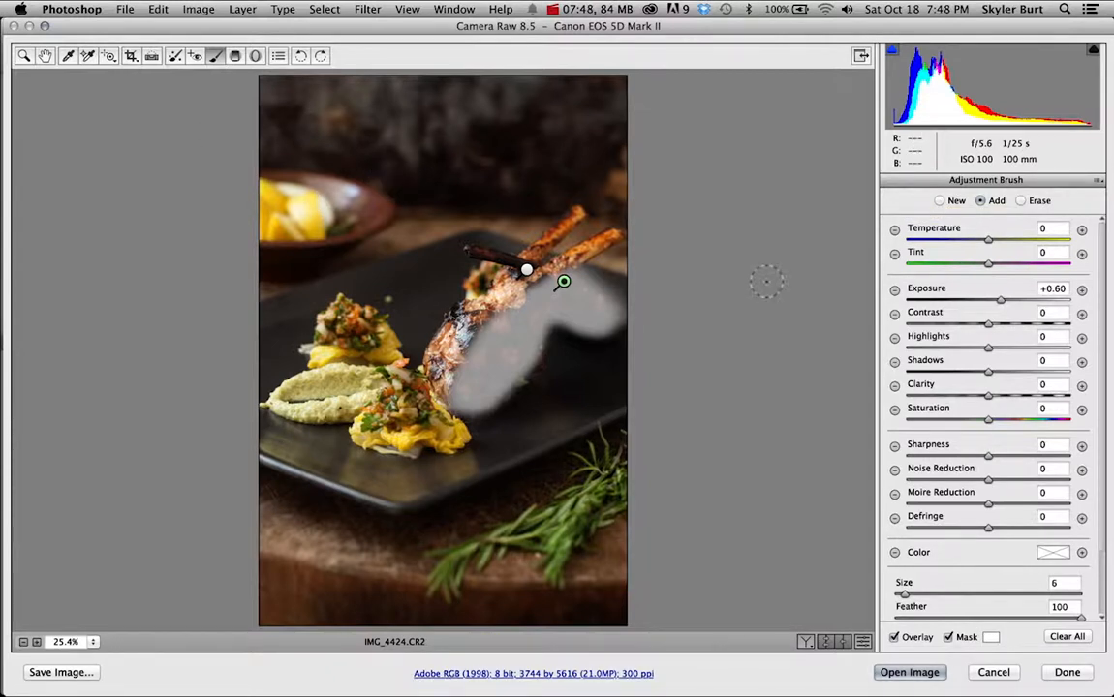
Add a Graduated Filter with Exposure -1.00 running straight down from the photo's upper edge to the lemon bowl.
click(235, 56)
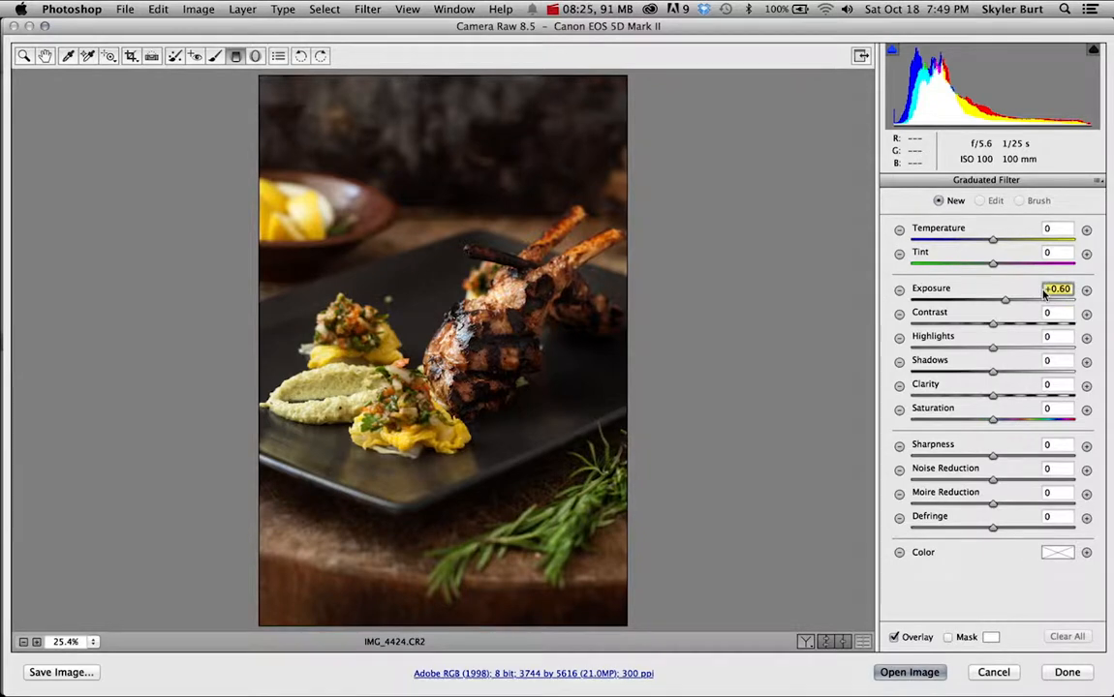
text(-1.00)
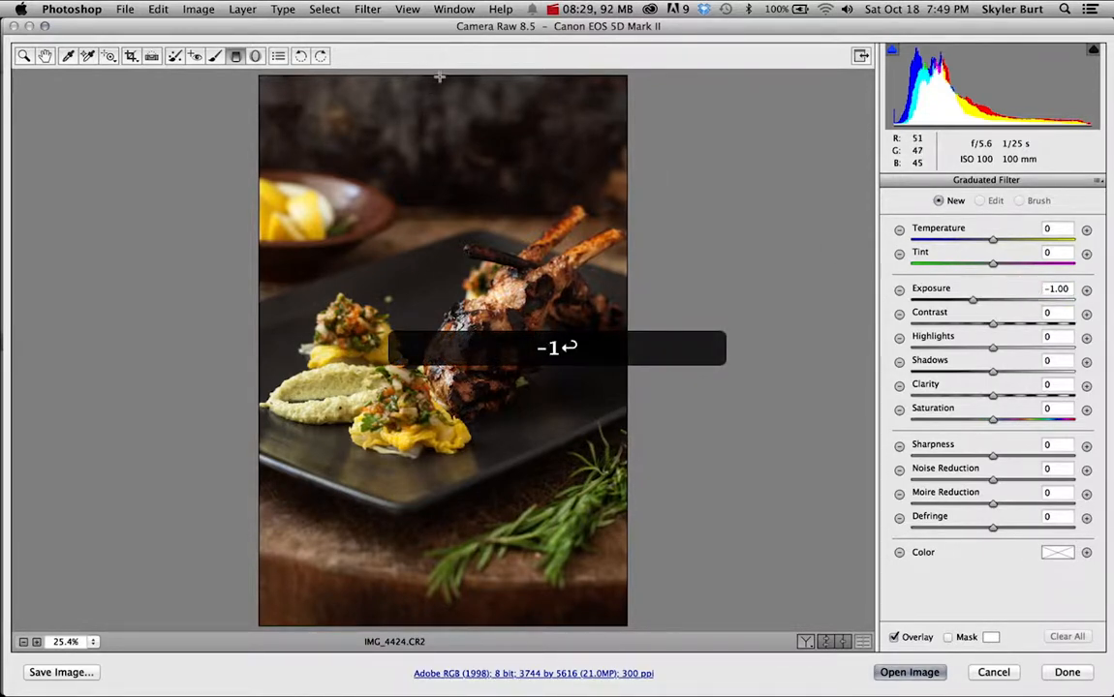
drag(441, 77, 441, 85)
drag(441, 155, 442, 188)
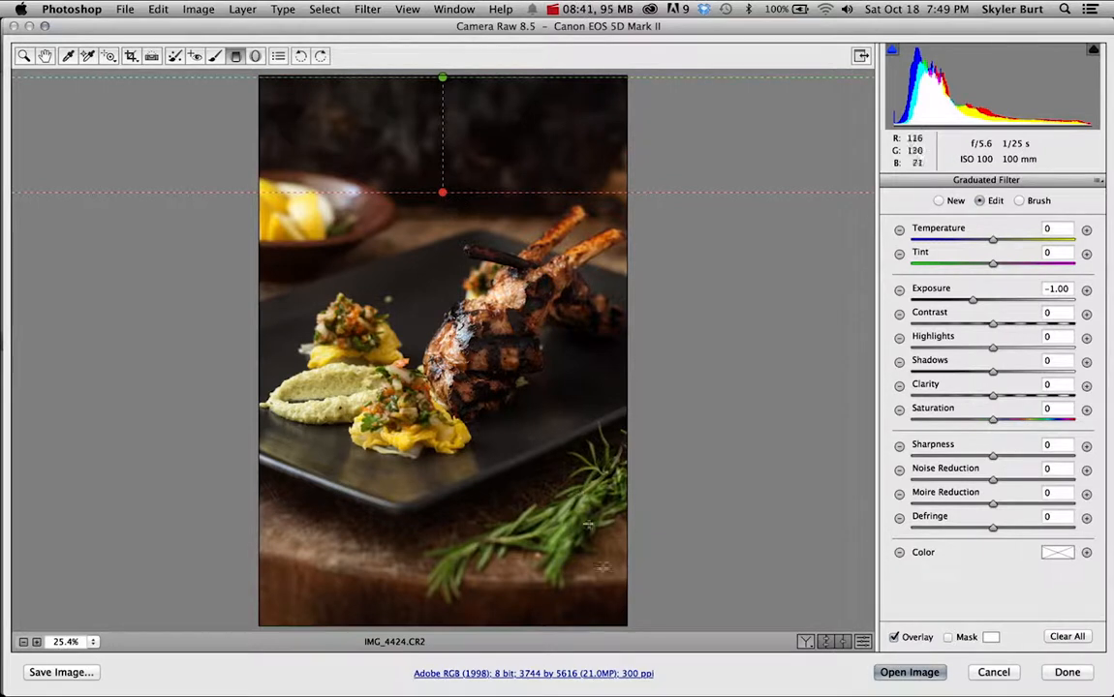
Add a second gradient from the photo's lower-right corner to the plate's front edge and lower its Exposure below -1.00.
drag(616, 623, 453, 523)
drag(541, 516, 547, 447)
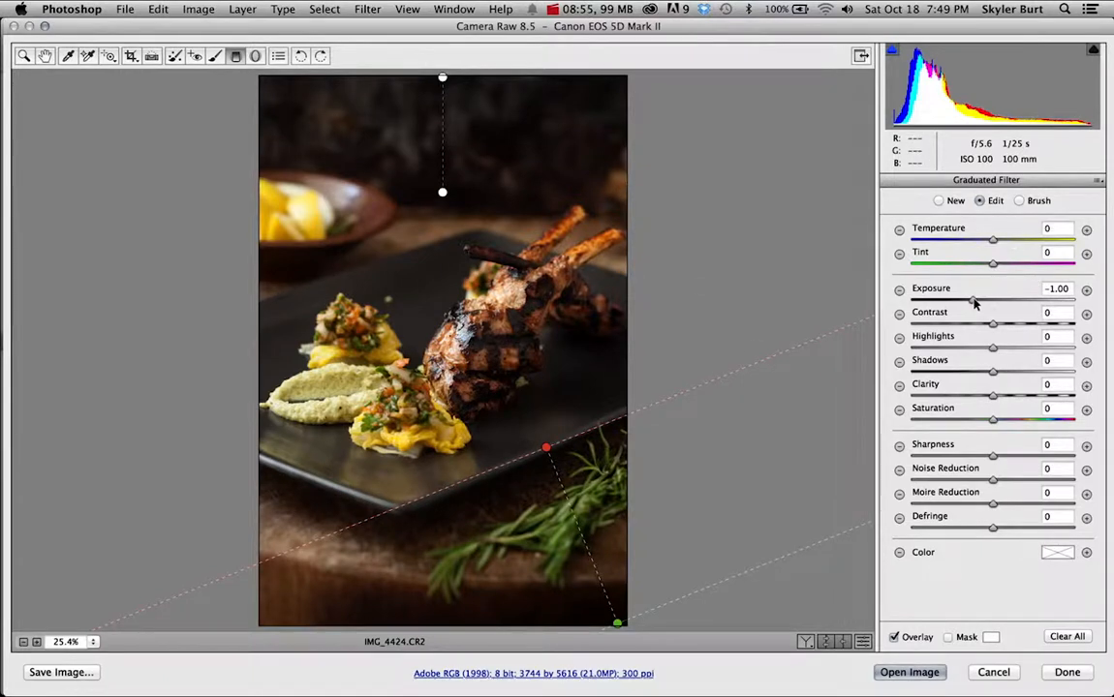
drag(974, 302, 969, 304)
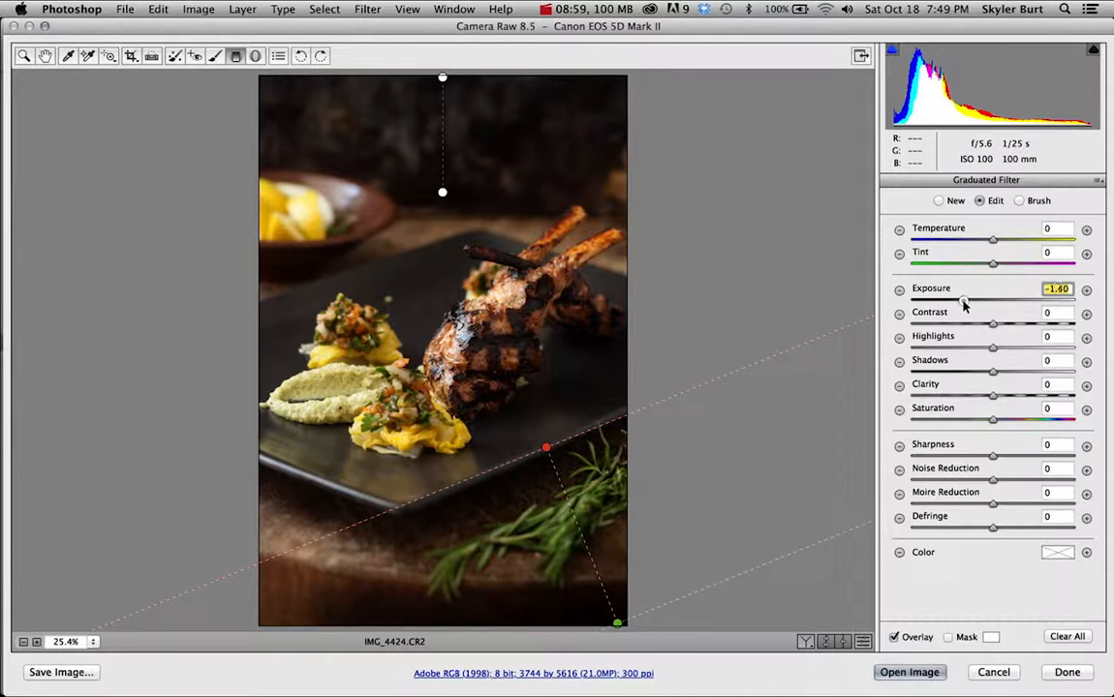
drag(966, 304, 968, 303)
Select the gradient over the dark background and set its Exposure to -1.40.
click(442, 77)
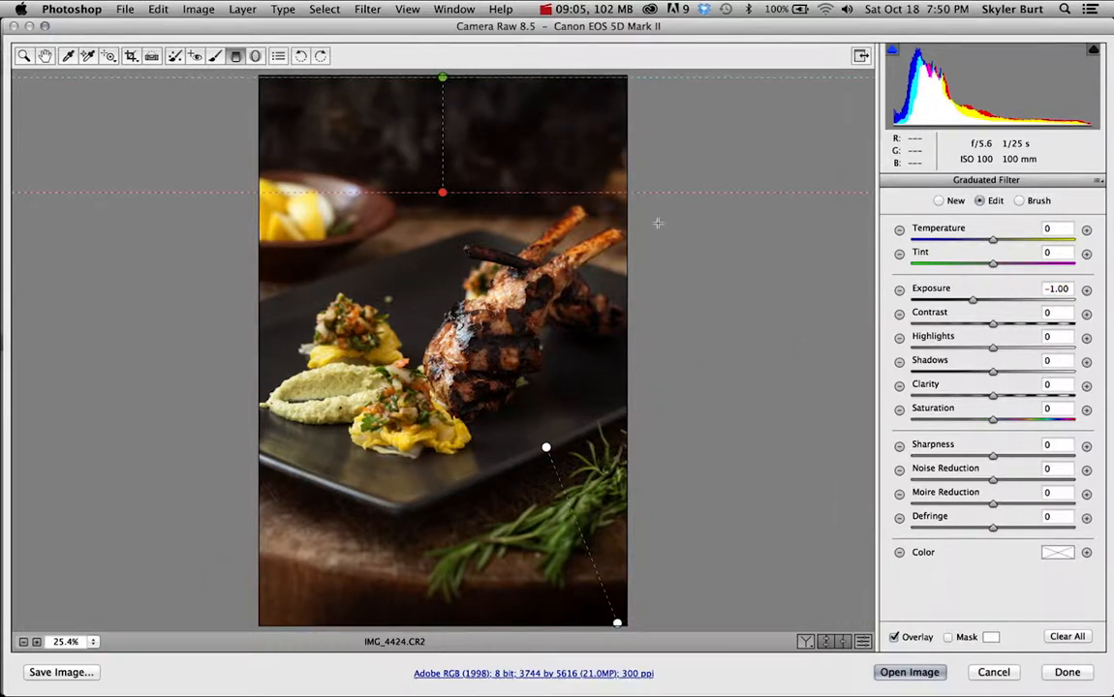
click(973, 302)
drag(974, 302, 964, 303)
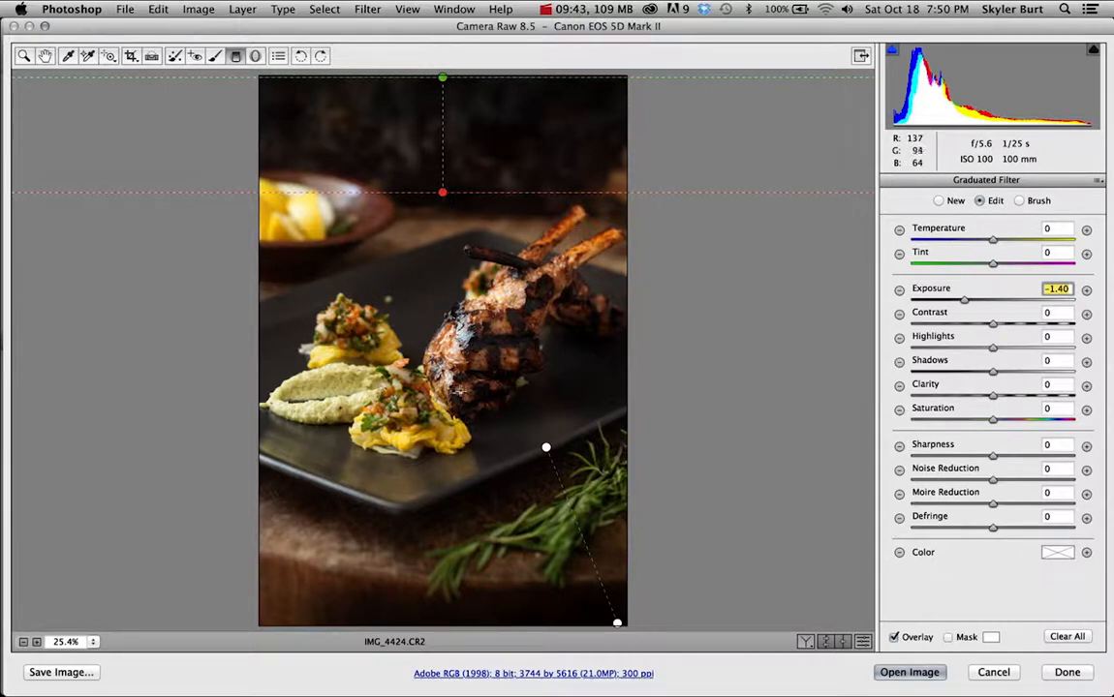
Return to the Adjustment Brush and set a new adjustment's Exposure to 0.00 and Saturation to -30.
click(174, 56)
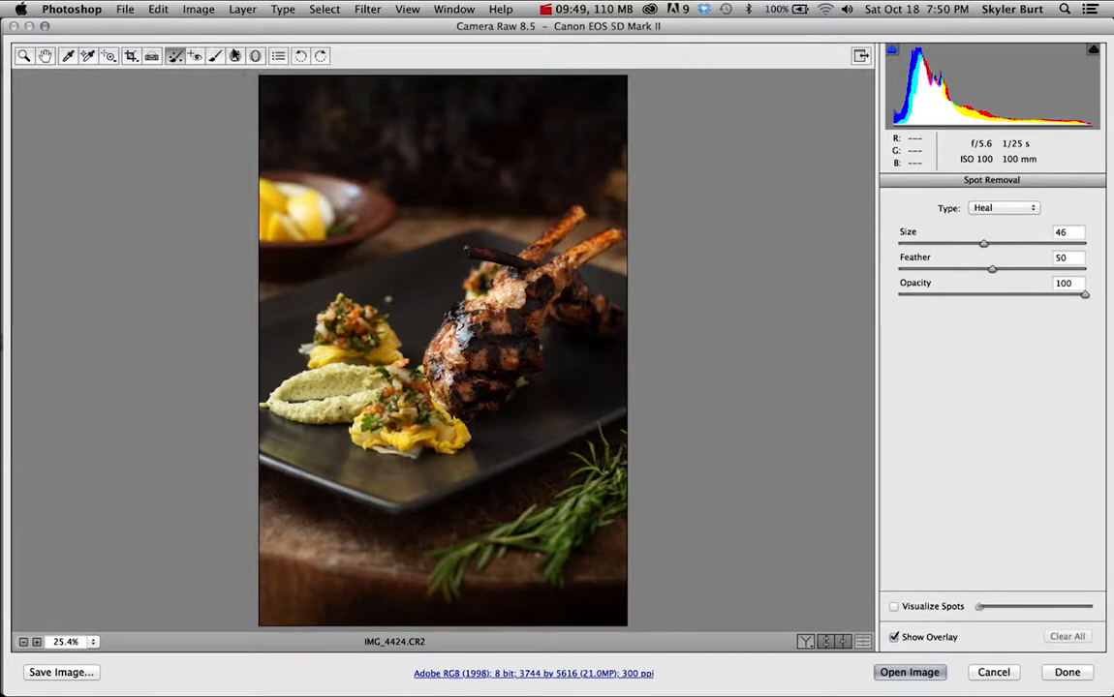
click(217, 56)
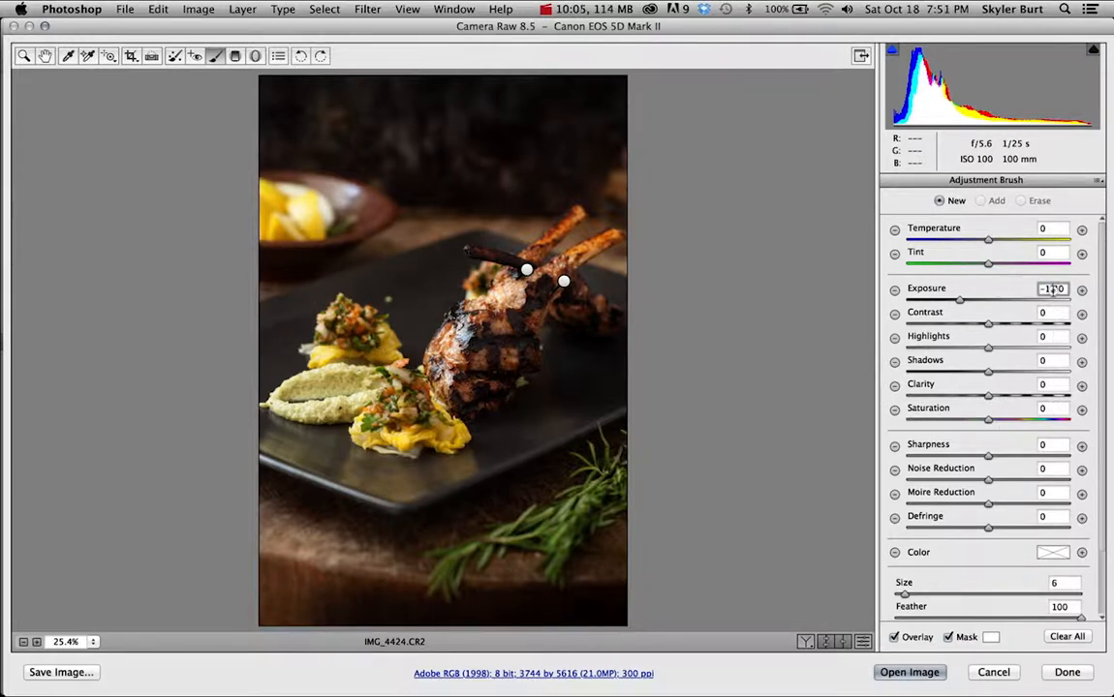
text(-0)
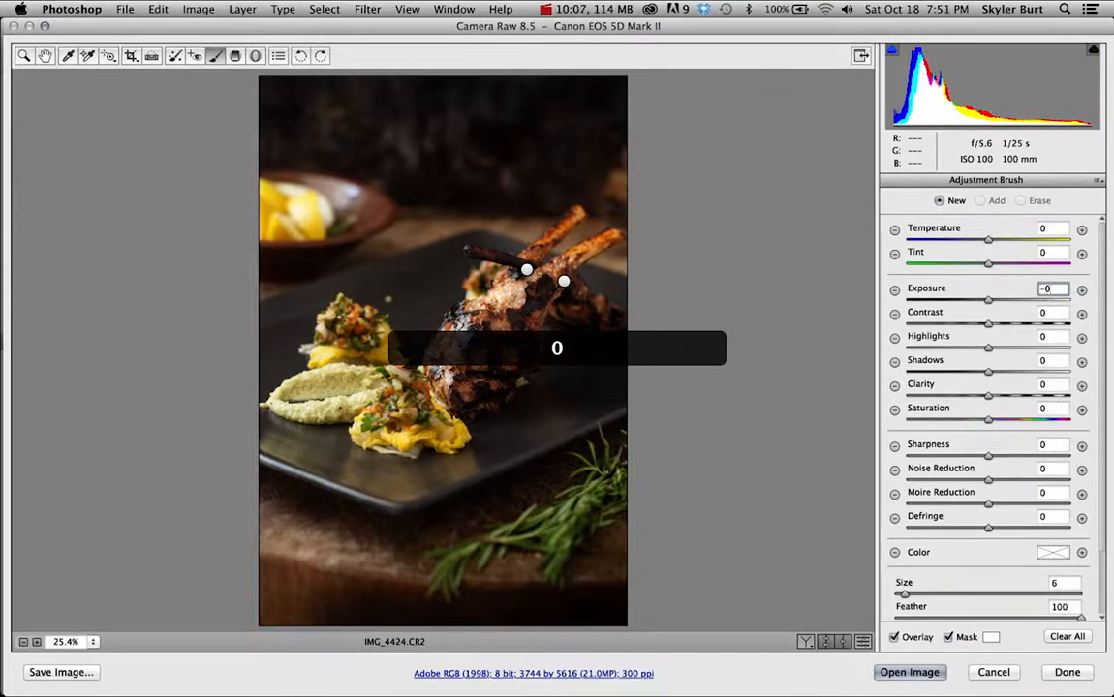
key(Return)
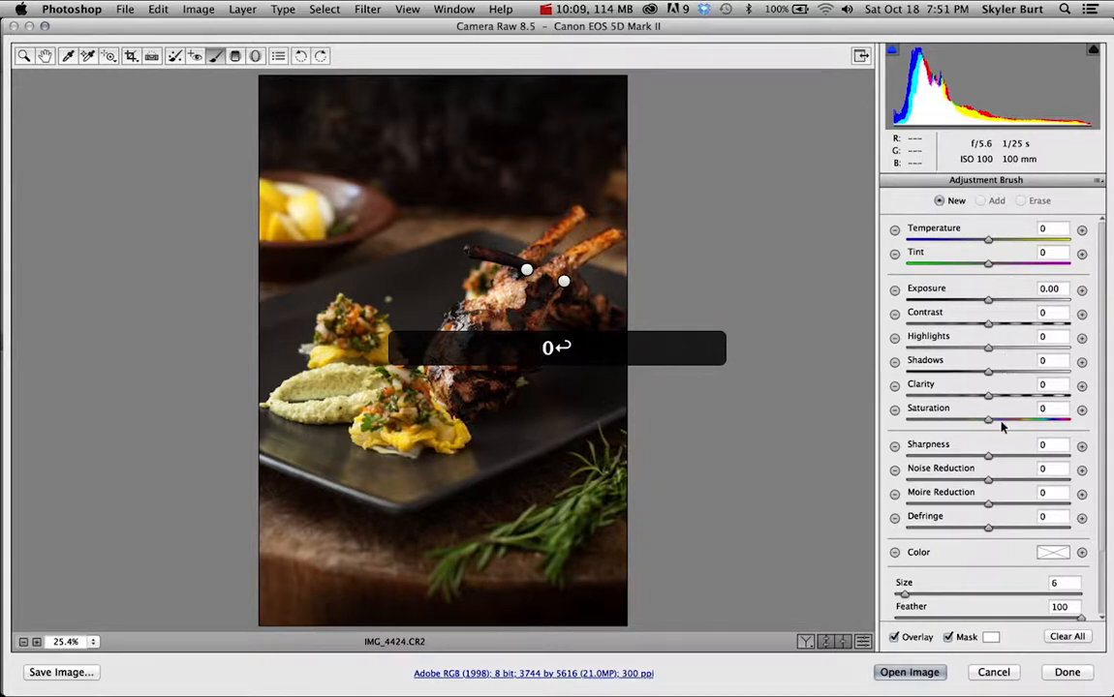
click(1050, 409)
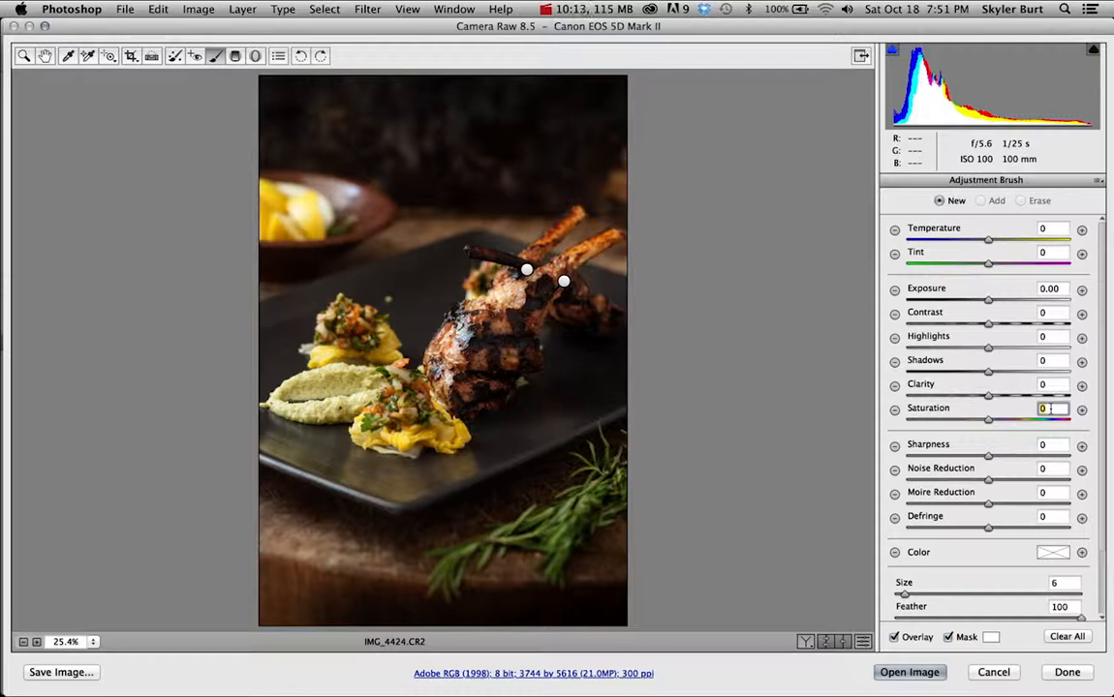
text(-30)
key(Return)
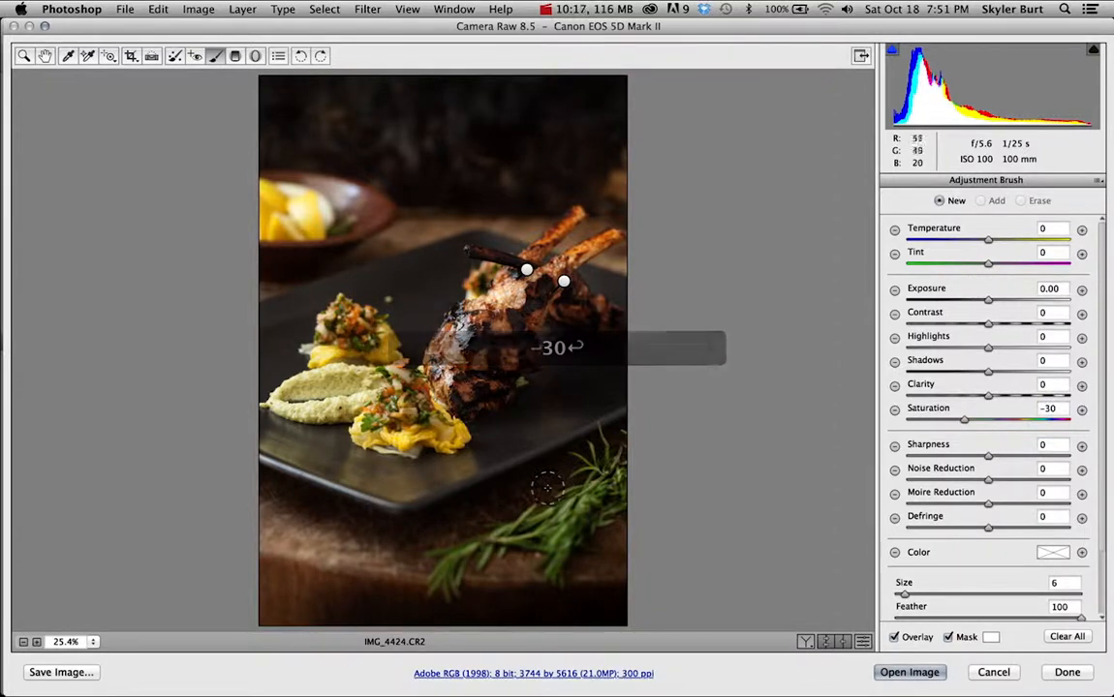
Hide the mask and paint the desaturation over the wooden table and the background, enlarging the brush to size 10.
drag(565, 473, 423, 530)
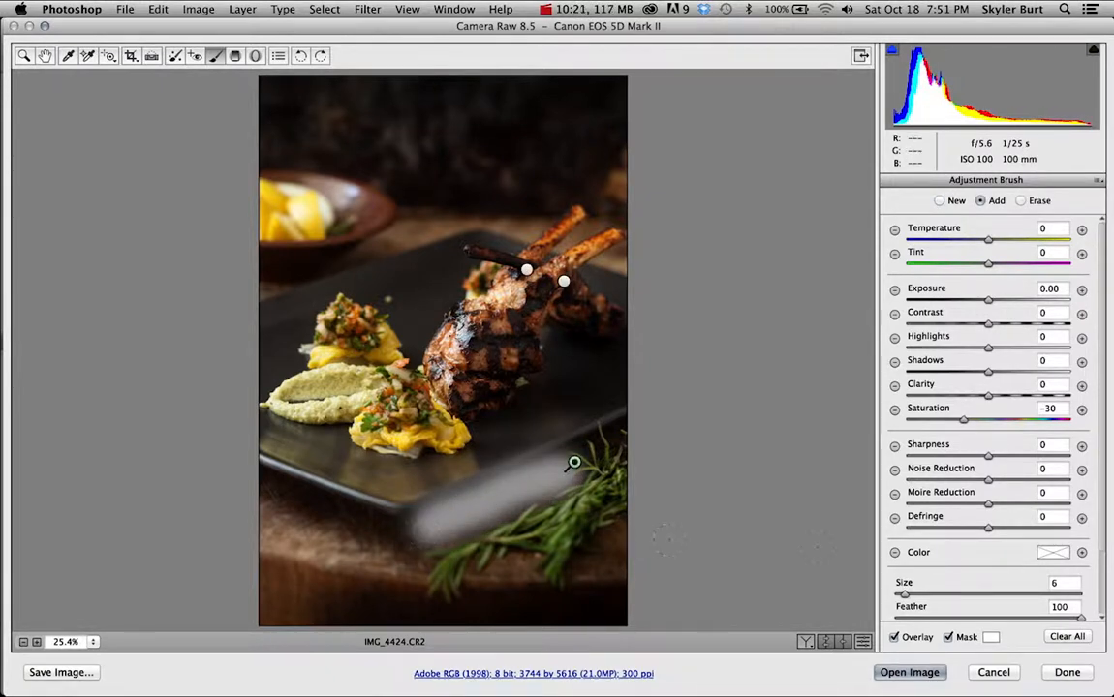
click(951, 638)
mouse_move(541, 484)
mouse_down()
mouse_move(455, 514)
mouse_move(386, 560)
mouse_move(484, 593)
mouse_move(592, 570)
mouse_move(616, 547)
mouse_move(572, 606)
mouse_move(641, 626)
mouse_move(617, 605)
mouse_move(391, 613)
mouse_move(387, 560)
mouse_move(257, 453)
mouse_move(341, 519)
mouse_move(243, 562)
mouse_move(293, 477)
mouse_move(237, 453)
mouse_up()
key(bracketright)
key(bracketright)
key(bracketright)
key(bracketright)
mouse_move(276, 115)
mouse_down()
mouse_move(273, 142)
mouse_move(261, 95)
mouse_move(594, 107)
mouse_move(308, 110)
mouse_move(480, 162)
mouse_move(393, 167)
mouse_move(532, 167)
mouse_move(528, 185)
mouse_move(596, 170)
mouse_move(417, 218)
mouse_move(518, 216)
mouse_move(574, 460)
mouse_move(604, 209)
mouse_move(640, 214)
mouse_move(628, 259)
mouse_move(638, 265)
mouse_up()
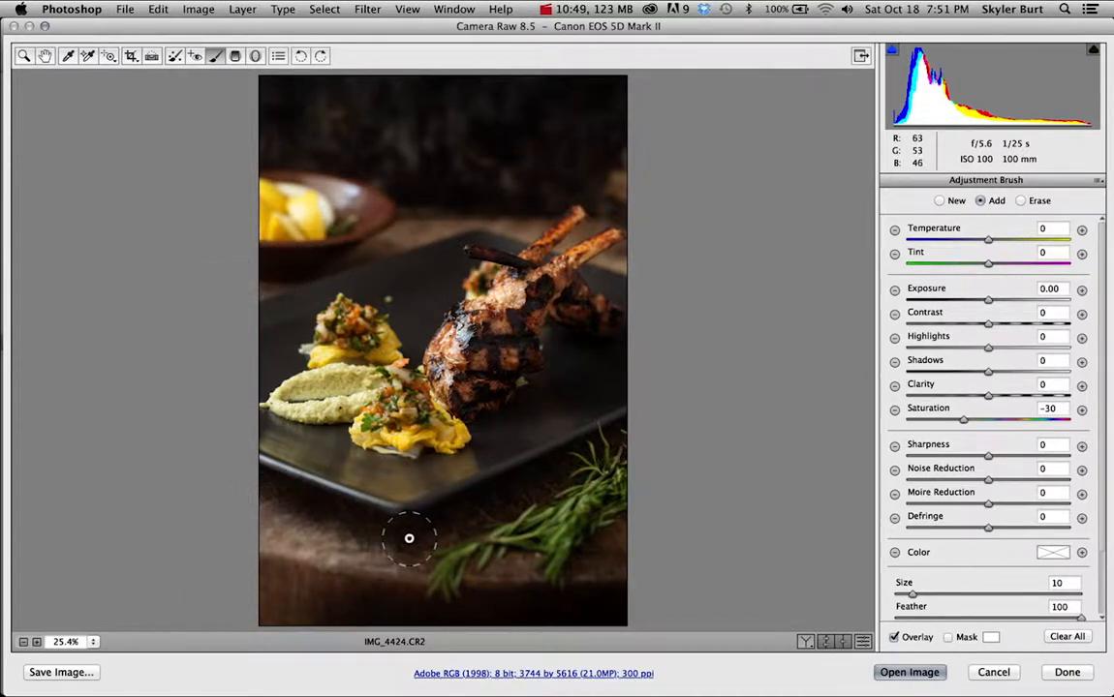
Create a new brush adjustment with Saturation +30 and paint over the lamb to intensify its color.
click(938, 201)
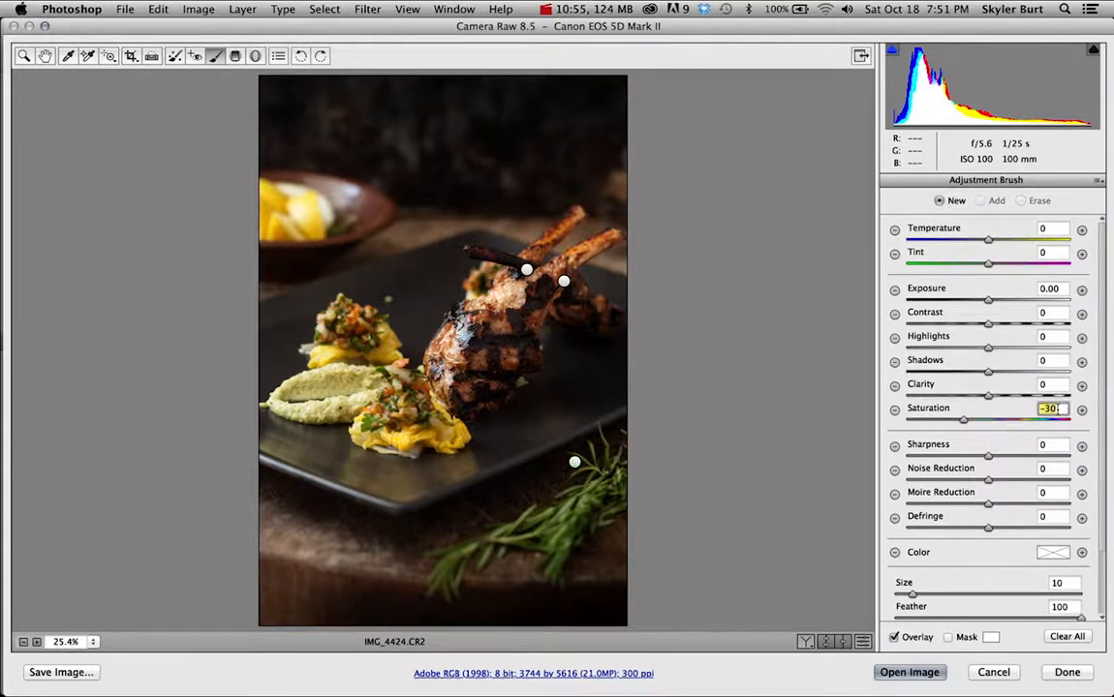
text(30)
key(Return)
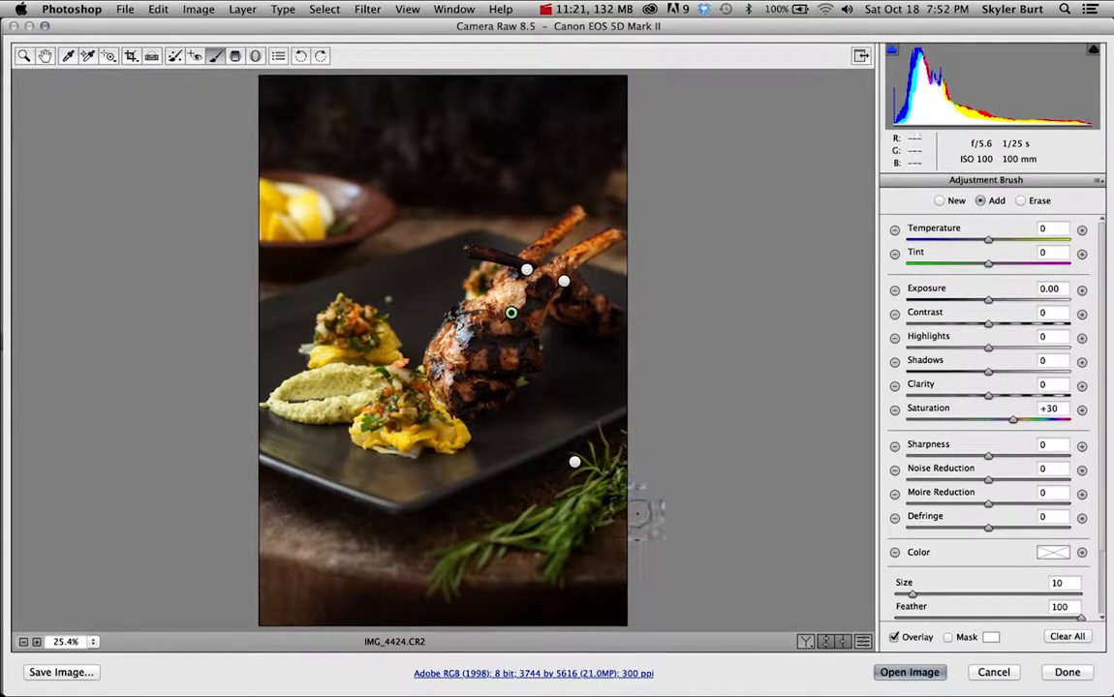
Preview the masks of the earlier desaturation and exposure brush adjustments from their pins.
mouse_move(574, 463)
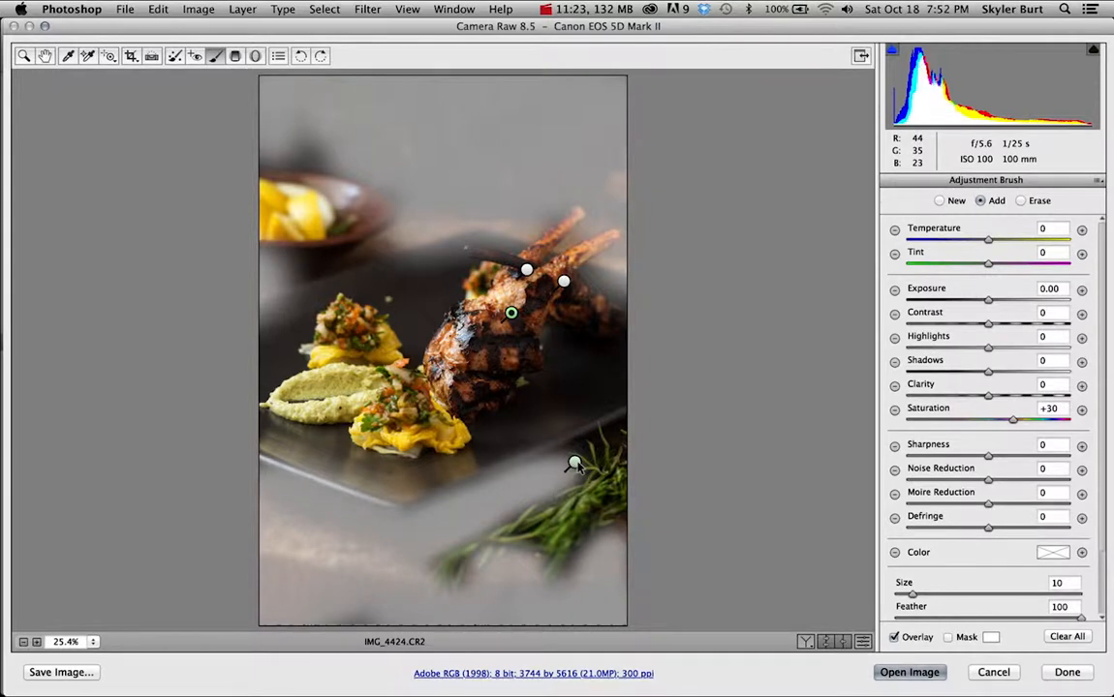
mouse_move(564, 281)
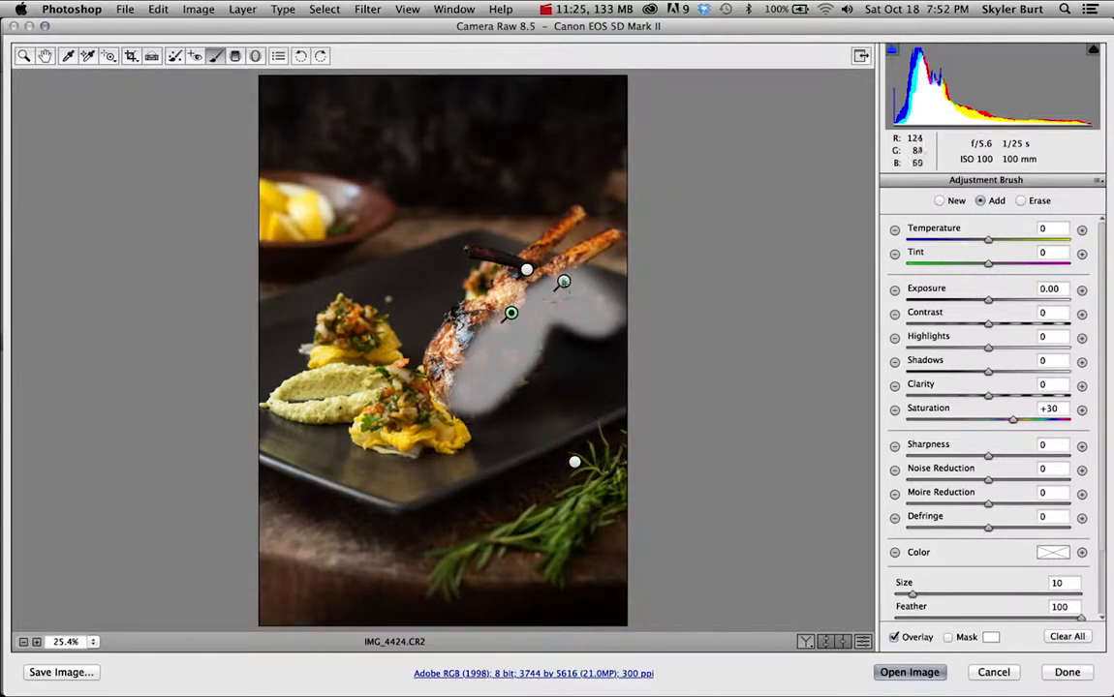
mouse_move(527, 273)
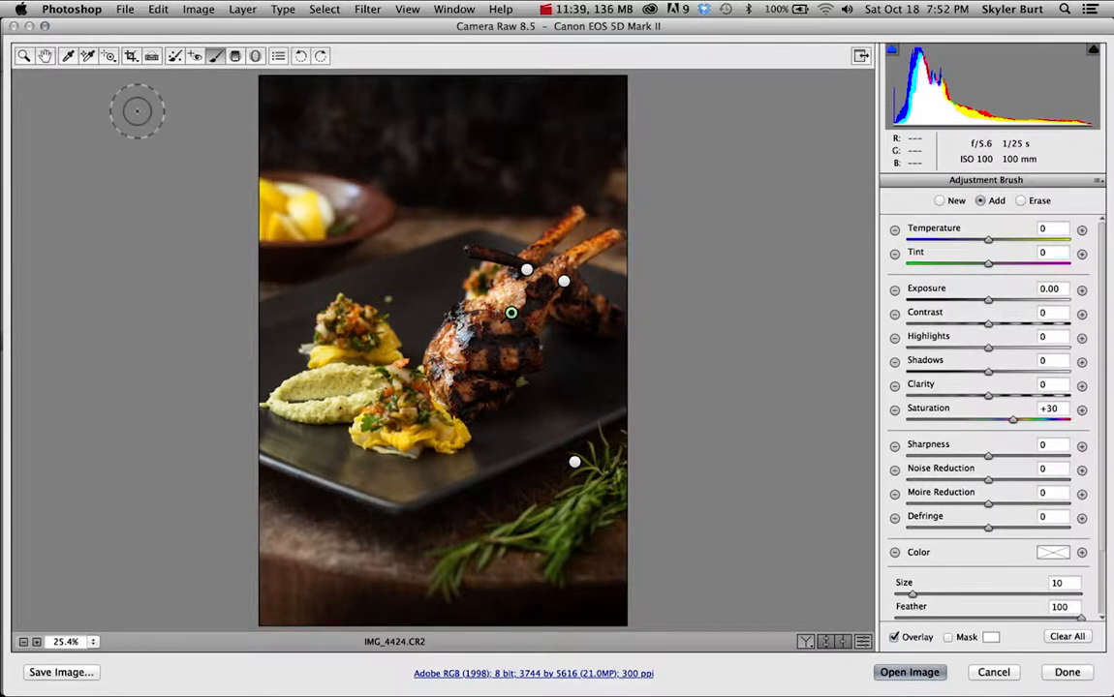
Zoom in to examine the lamb's lower edge and the plate near the garnish for stray crumbs.
click(28, 57)
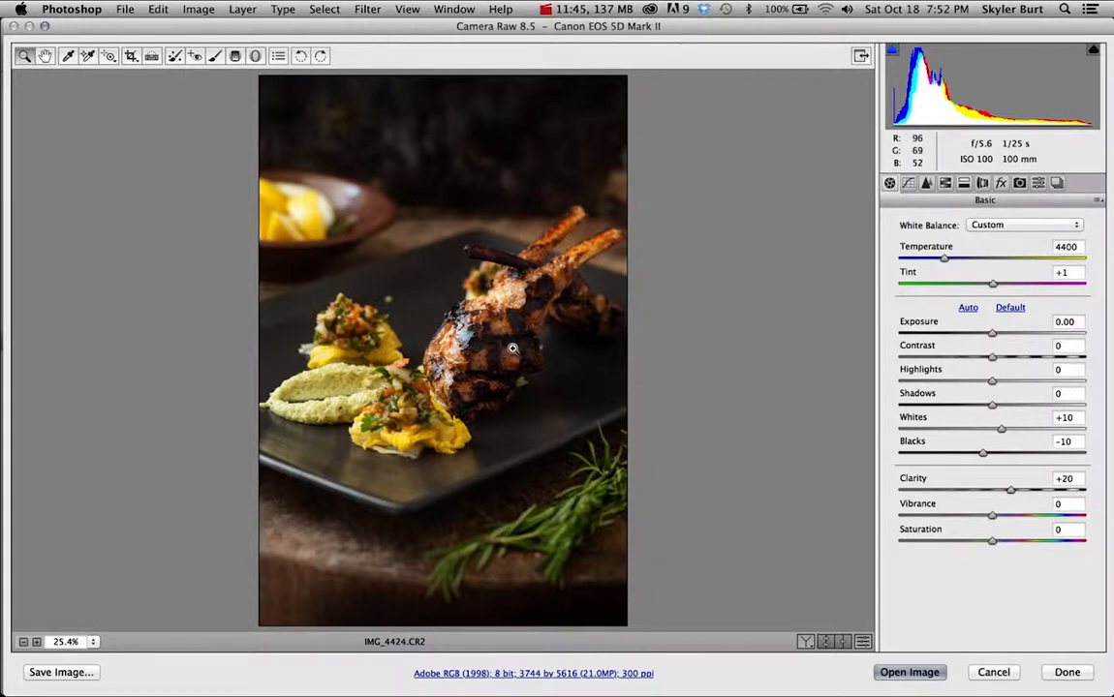
drag(579, 386, 602, 416)
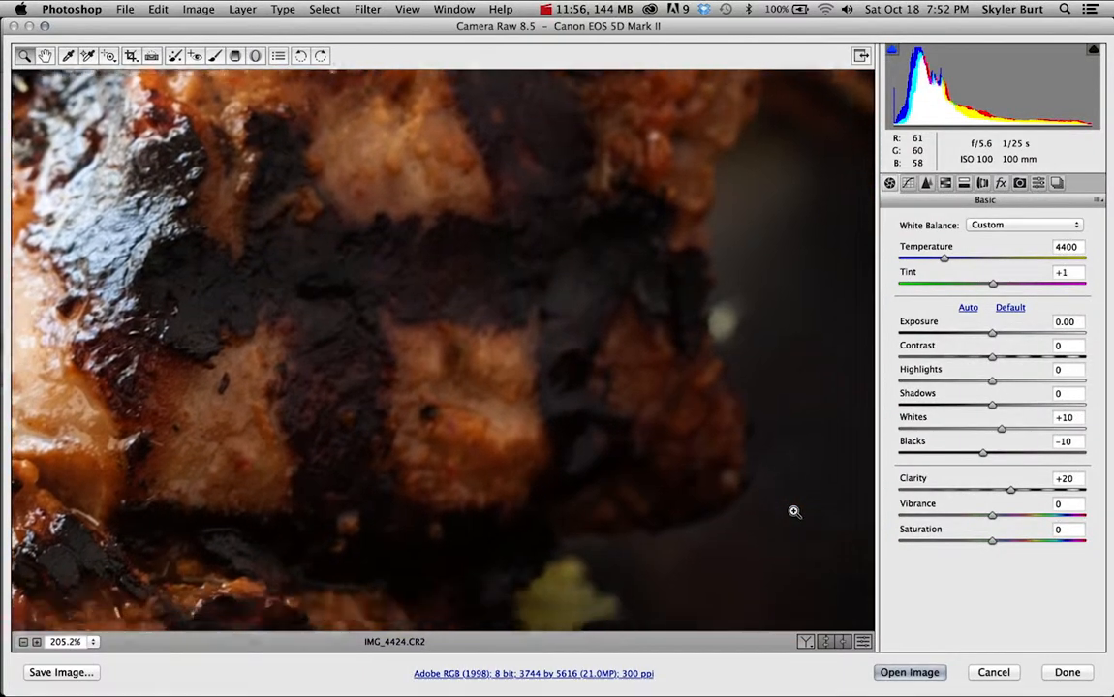
click(794, 511)
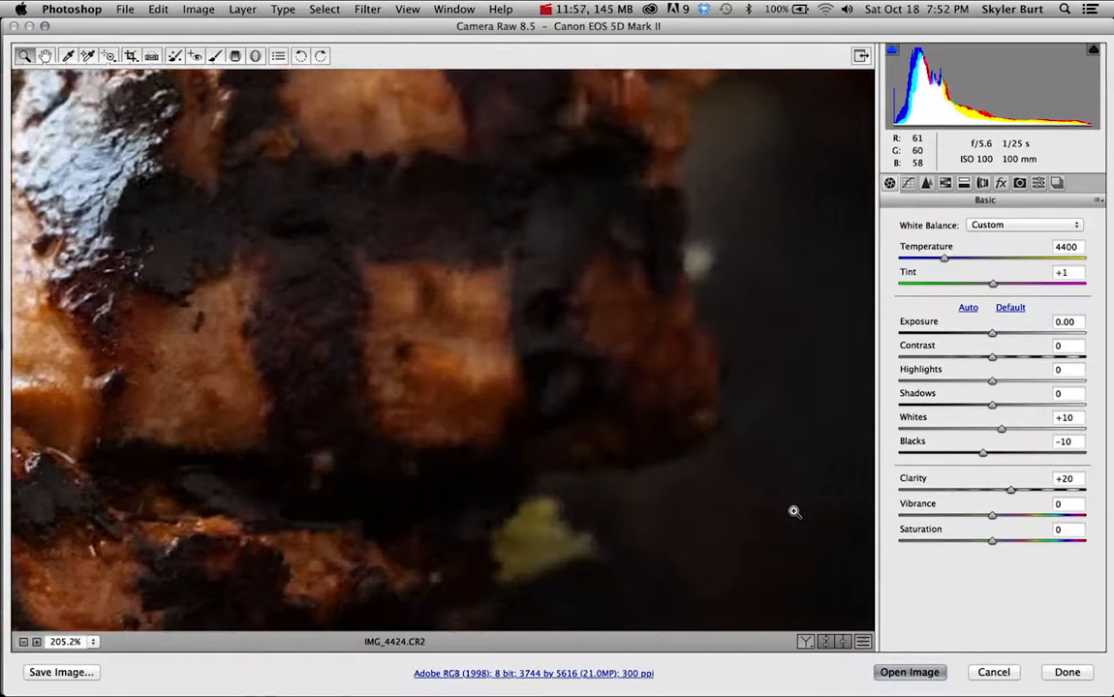
key(super+0)
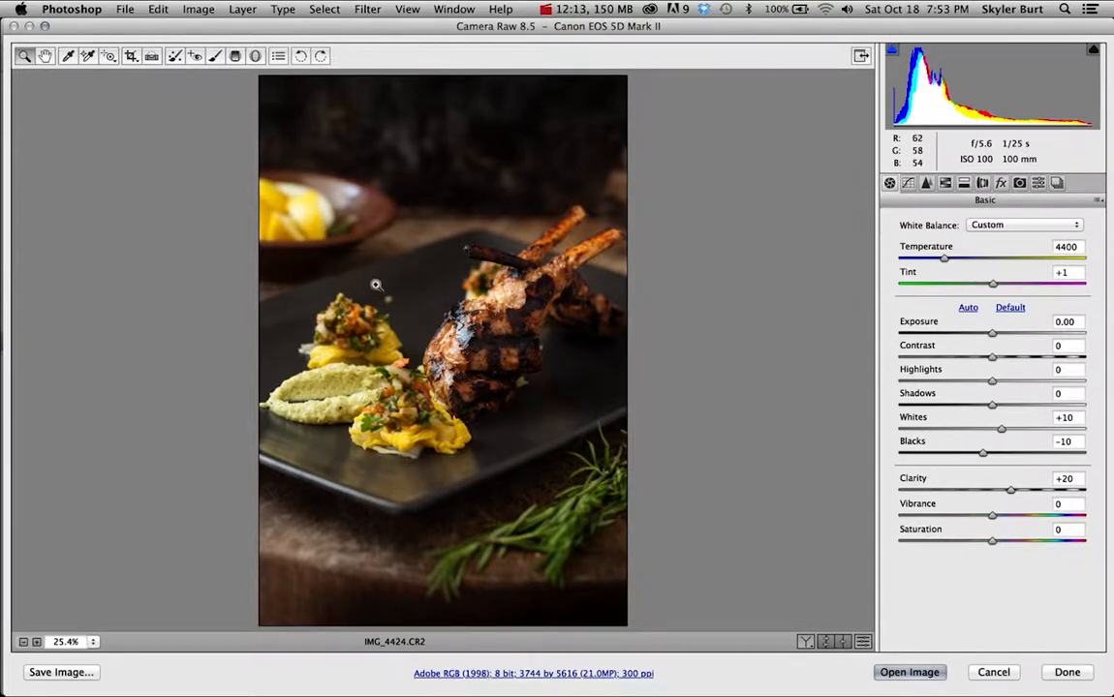
drag(365, 284, 440, 347)
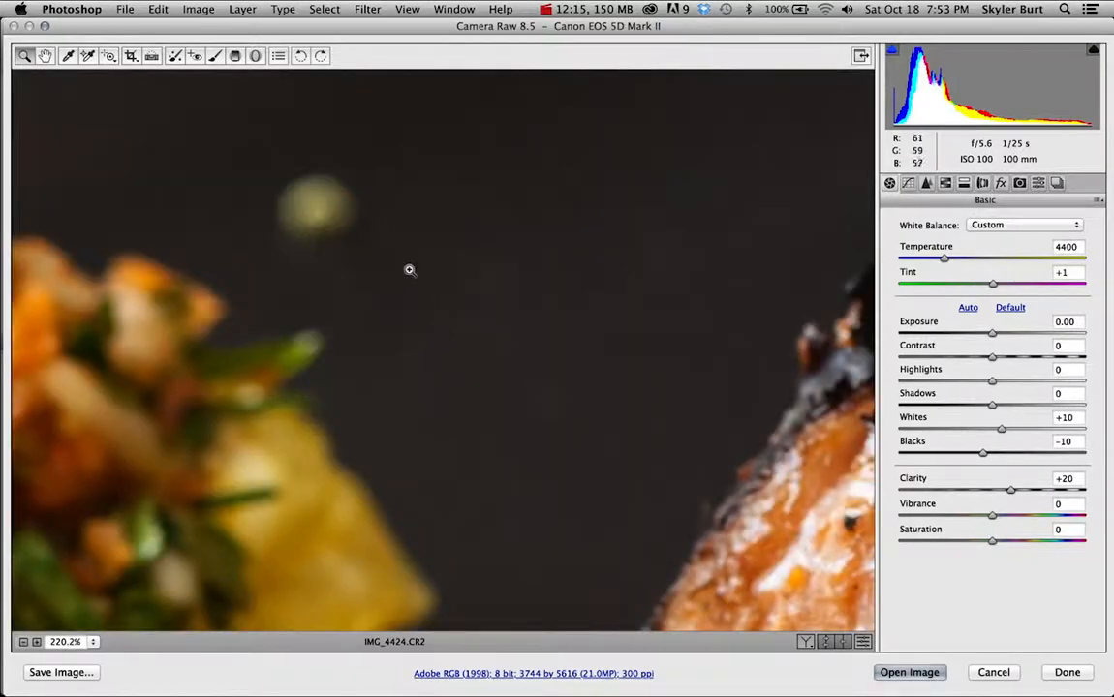
Heal the blurry crumb on the plate above the garnish with Spot Removal at size 46, moving the source to clean plate up and right of it.
key(space)
drag(325, 214, 369, 290)
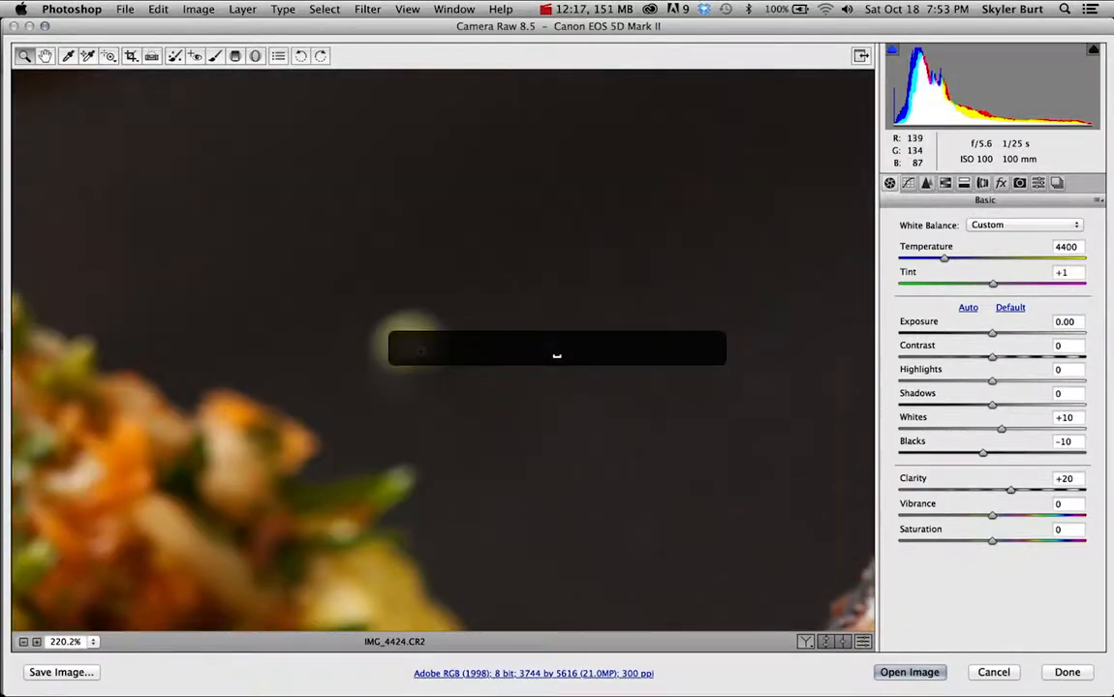
click(176, 57)
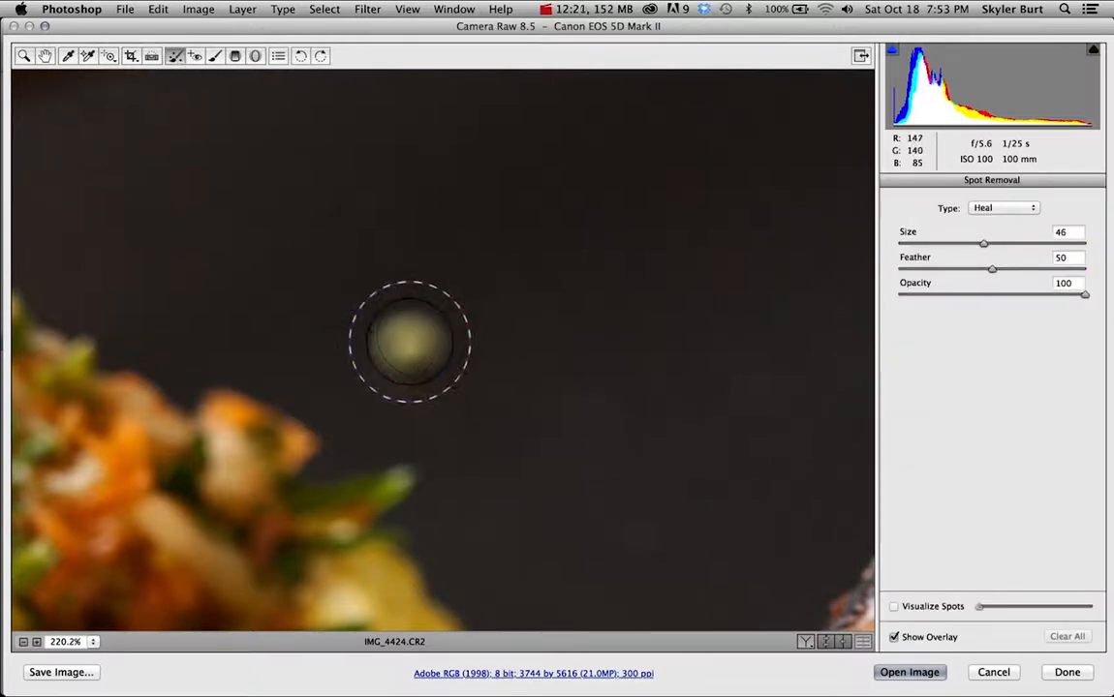
click(410, 341)
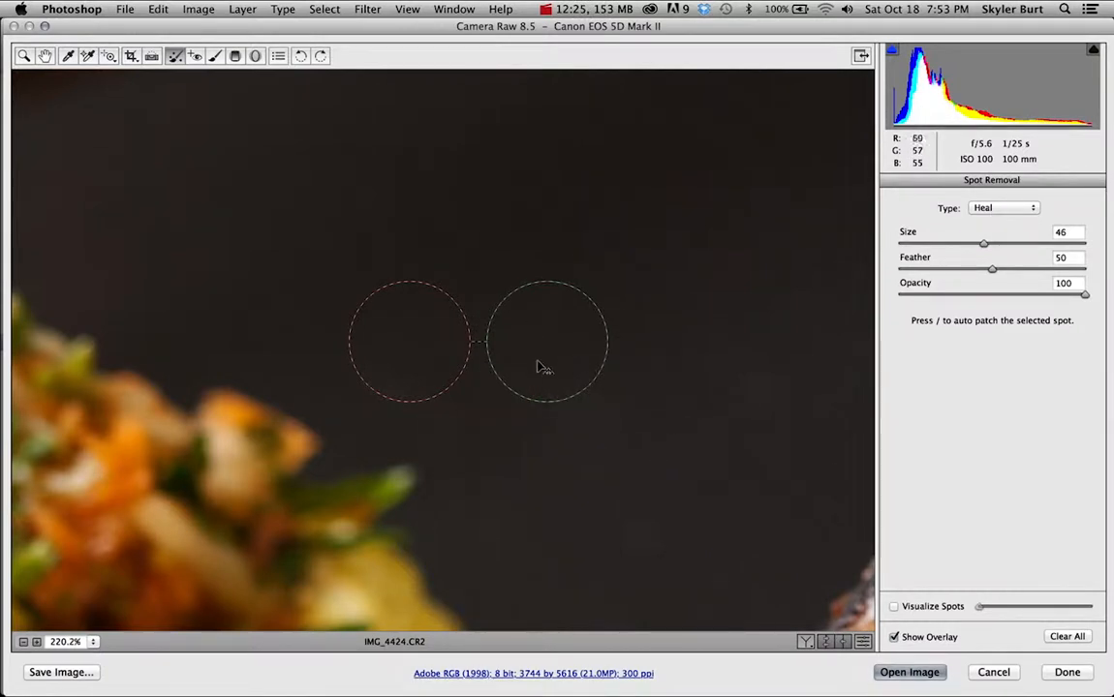
mouse_move(565, 350)
mouse_down()
mouse_move(577, 279)
mouse_move(589, 293)
mouse_move(549, 355)
mouse_up()
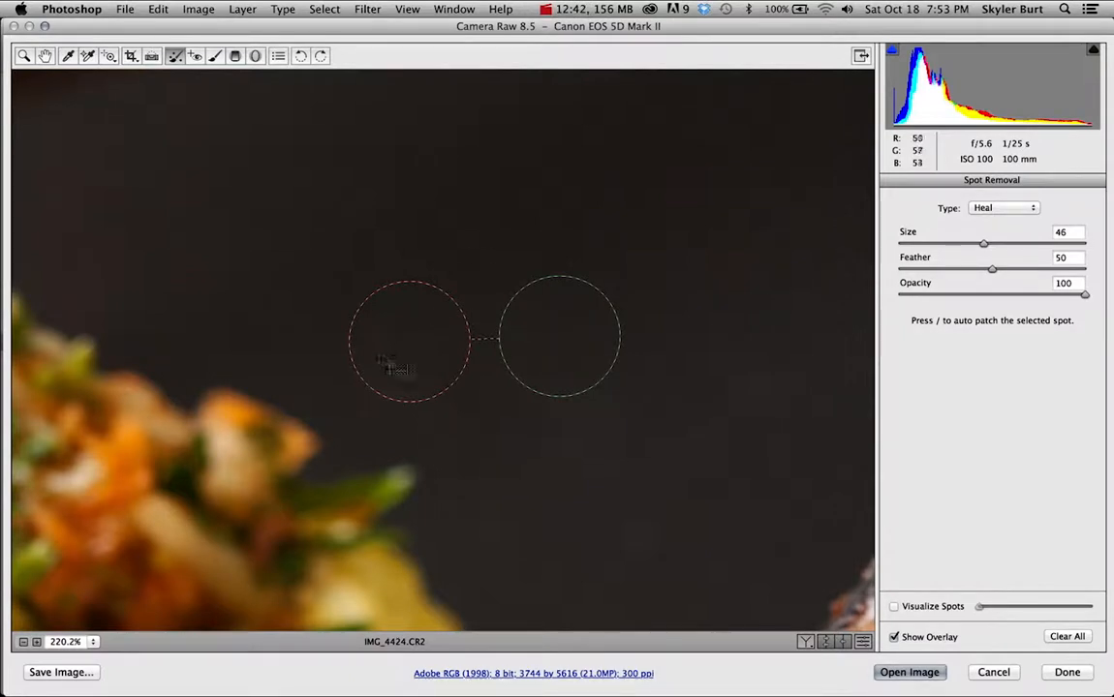
mouse_move(581, 339)
mouse_down()
mouse_move(676, 204)
mouse_move(726, 298)
mouse_move(736, 349)
mouse_move(719, 256)
mouse_move(683, 189)
mouse_move(620, 211)
mouse_up()
mouse_move(428, 230)
mouse_down()
mouse_move(497, 214)
mouse_move(663, 233)
mouse_move(686, 206)
mouse_move(641, 232)
mouse_up()
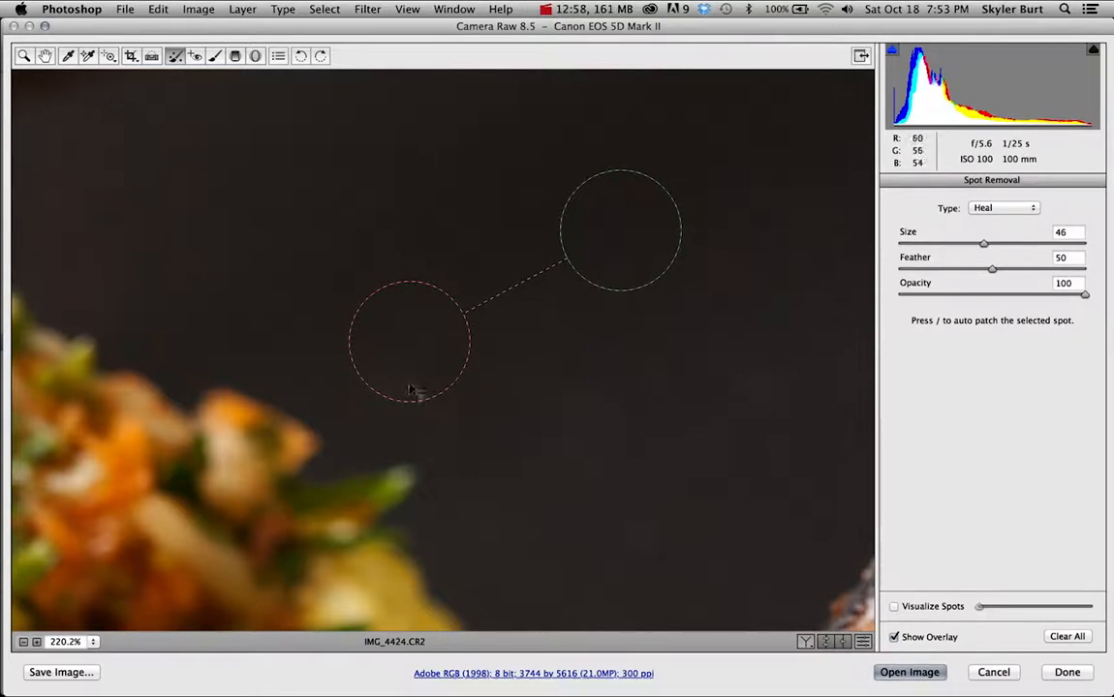
Heal a second spot on the dark plate between the garnish and the lamb, moving its source area above and right of it.
key(Delete)
click(644, 538)
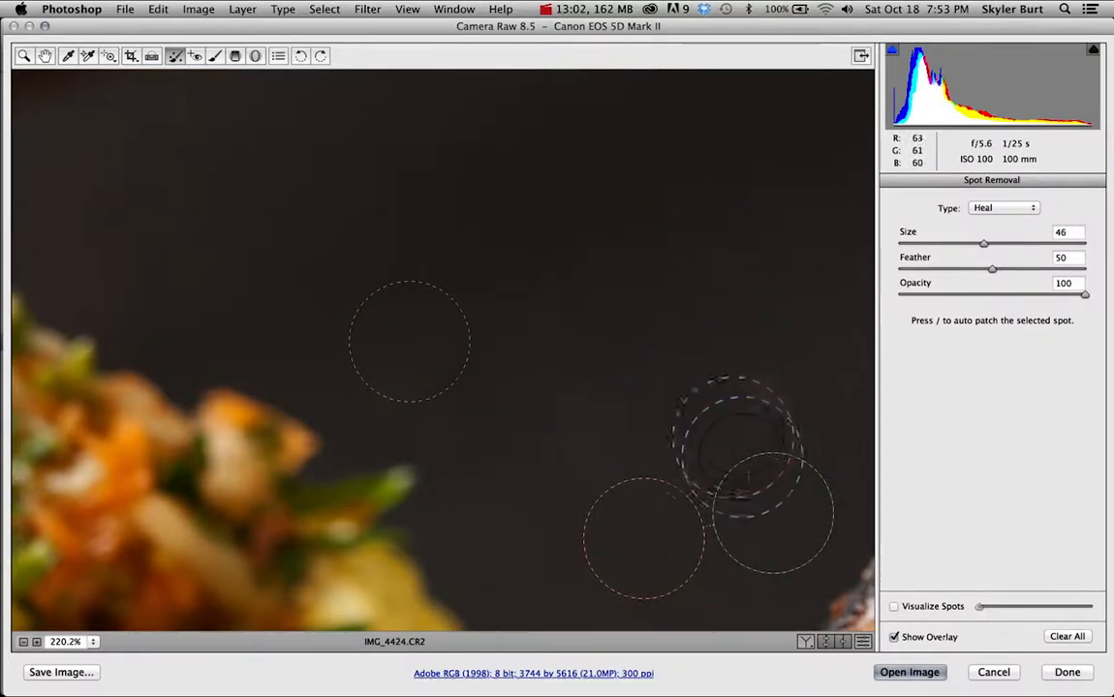
drag(771, 514, 721, 387)
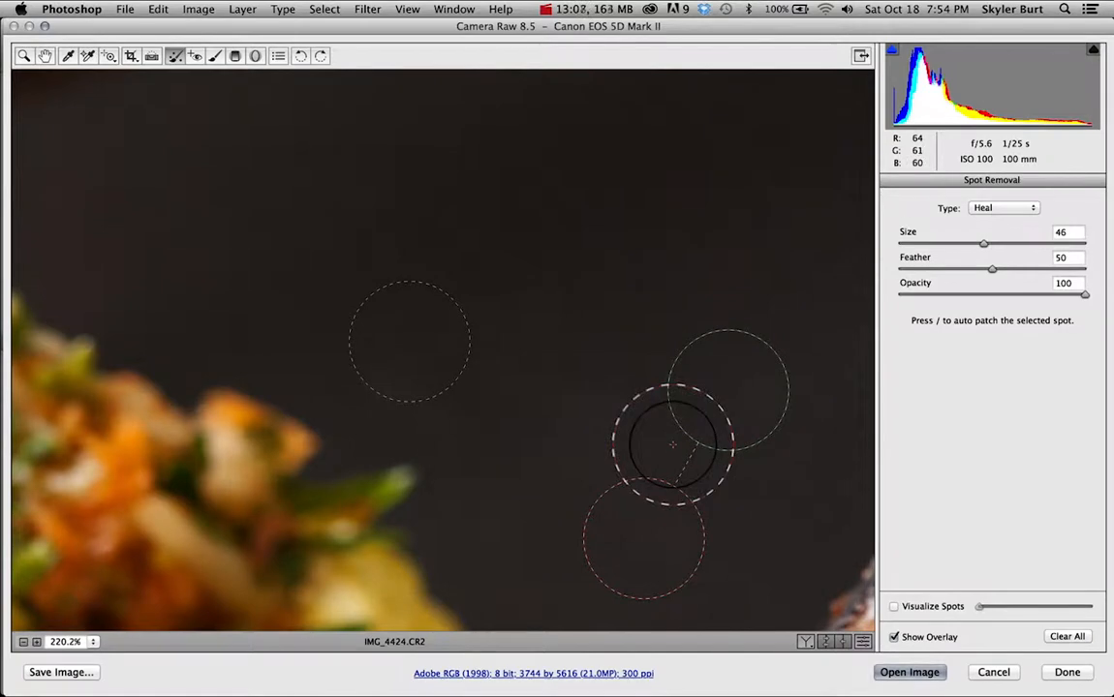
key(super+0)
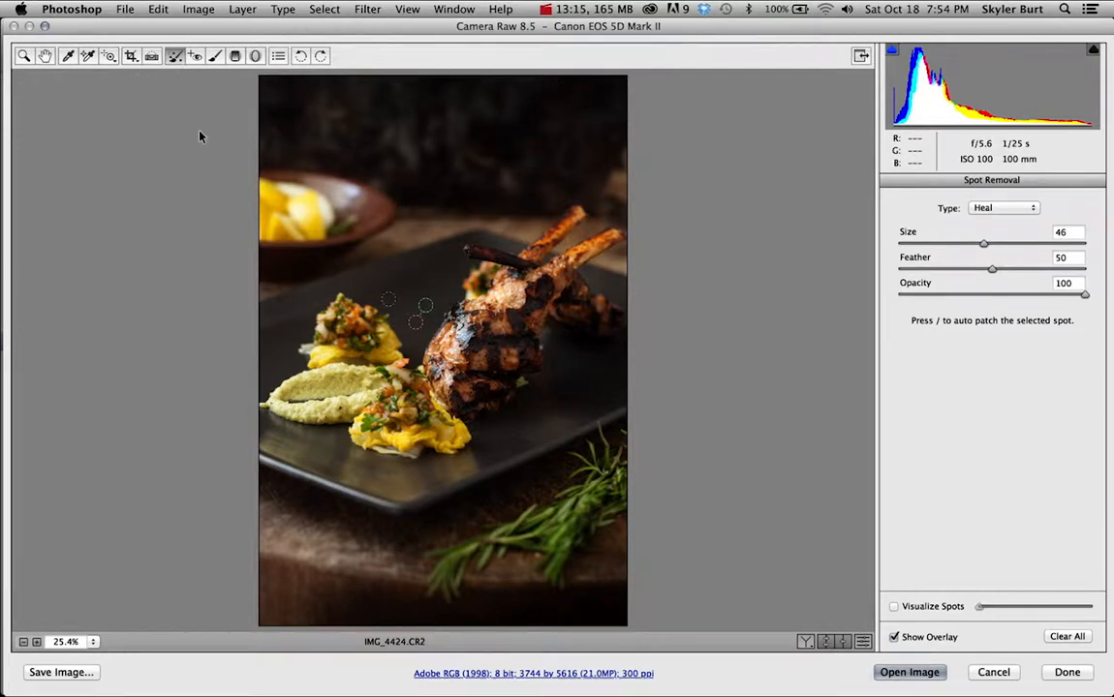
Examine the plate surface below and right of the lamb closely for scratches and specks.
click(26, 56)
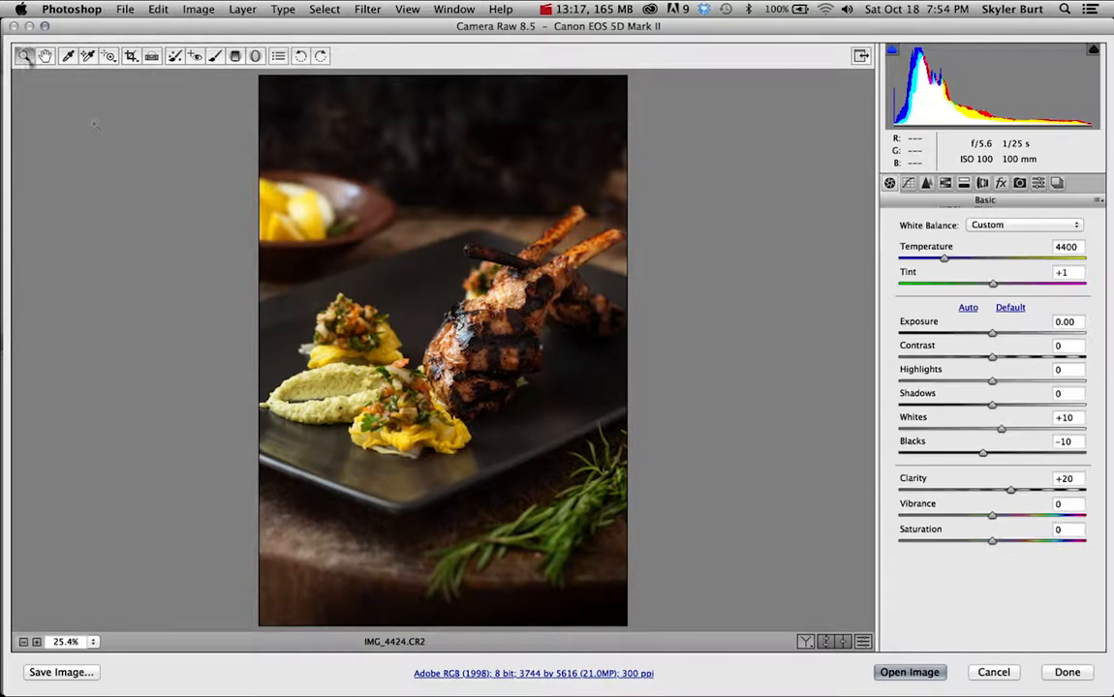
click(580, 407)
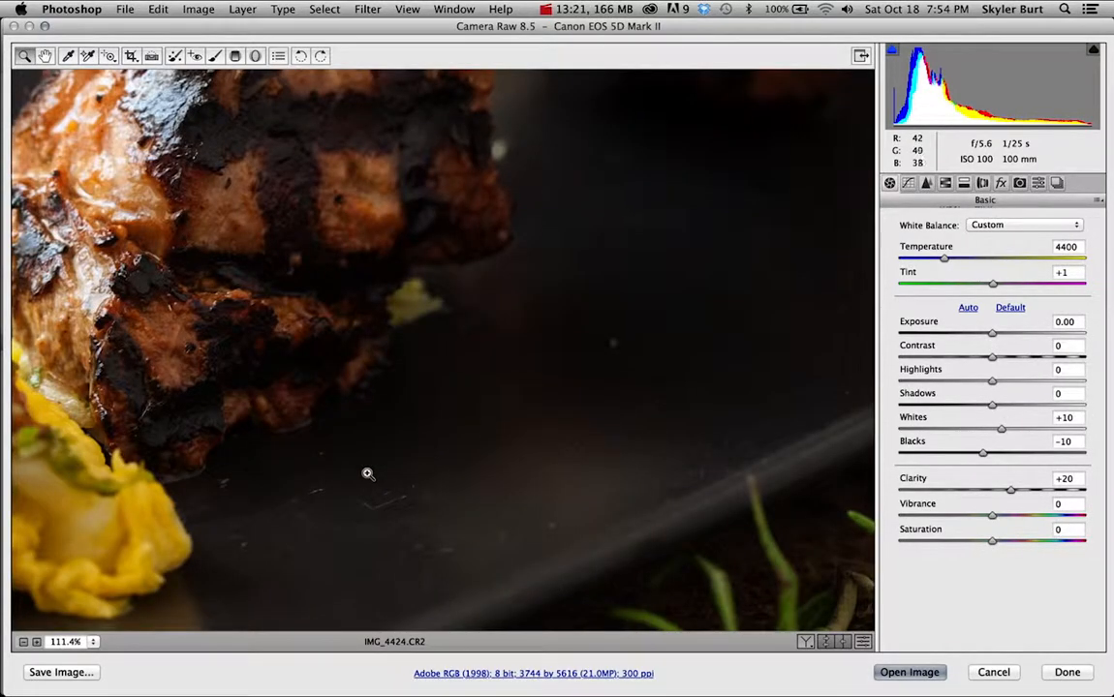
click(330, 426)
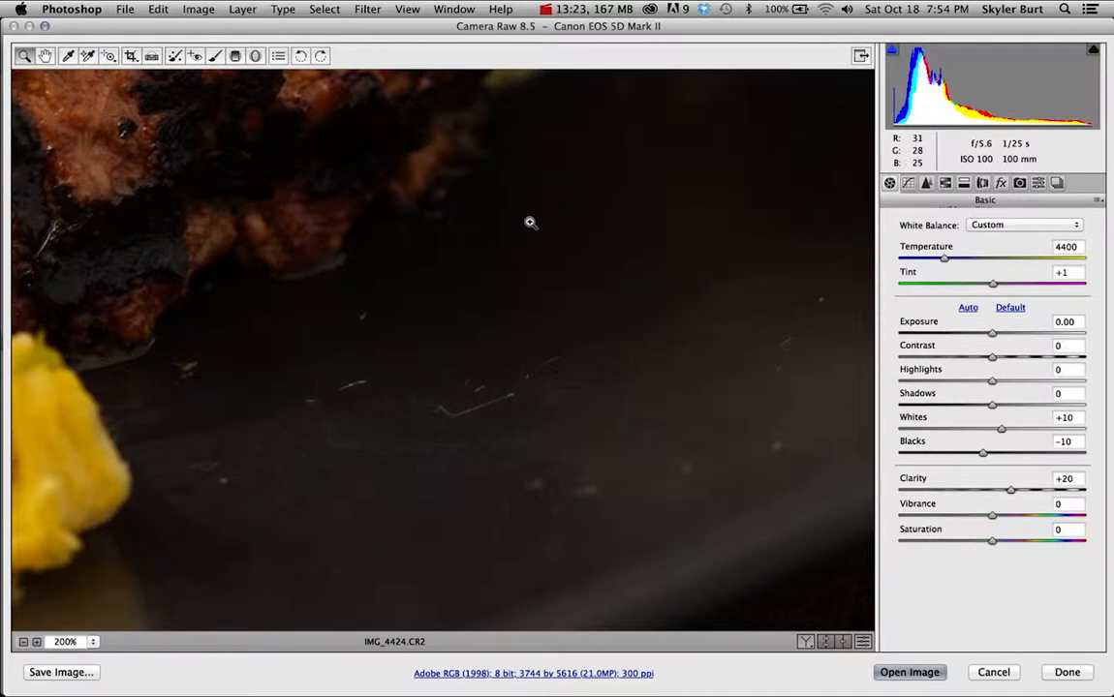
key(super+0)
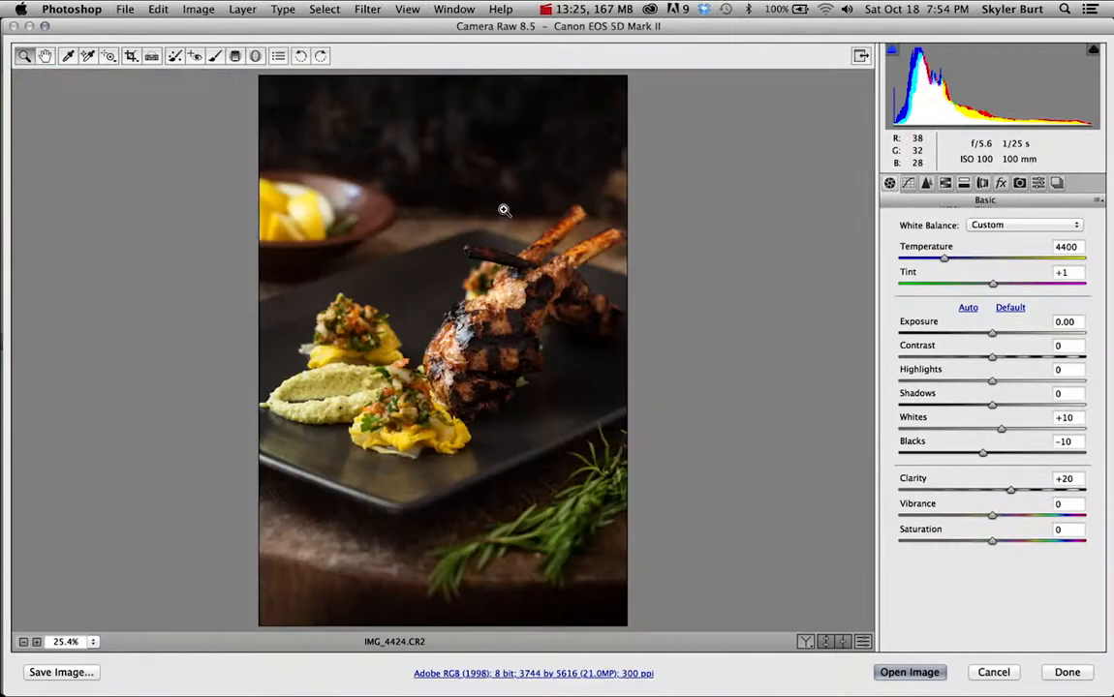
click(925, 184)
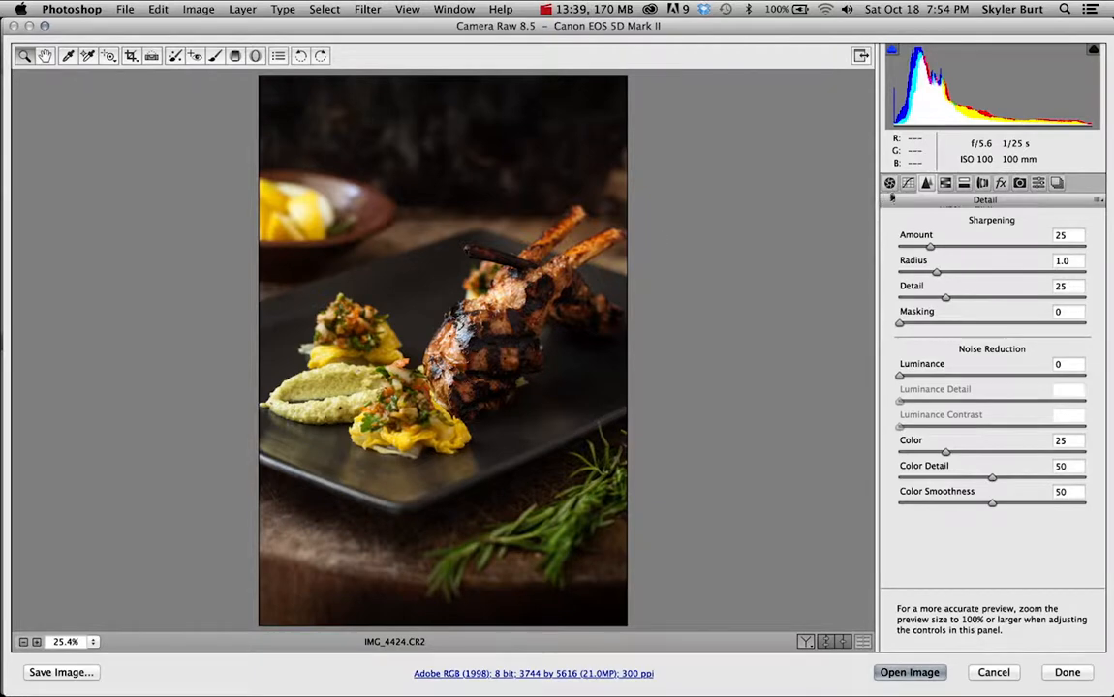
click(889, 182)
click(907, 182)
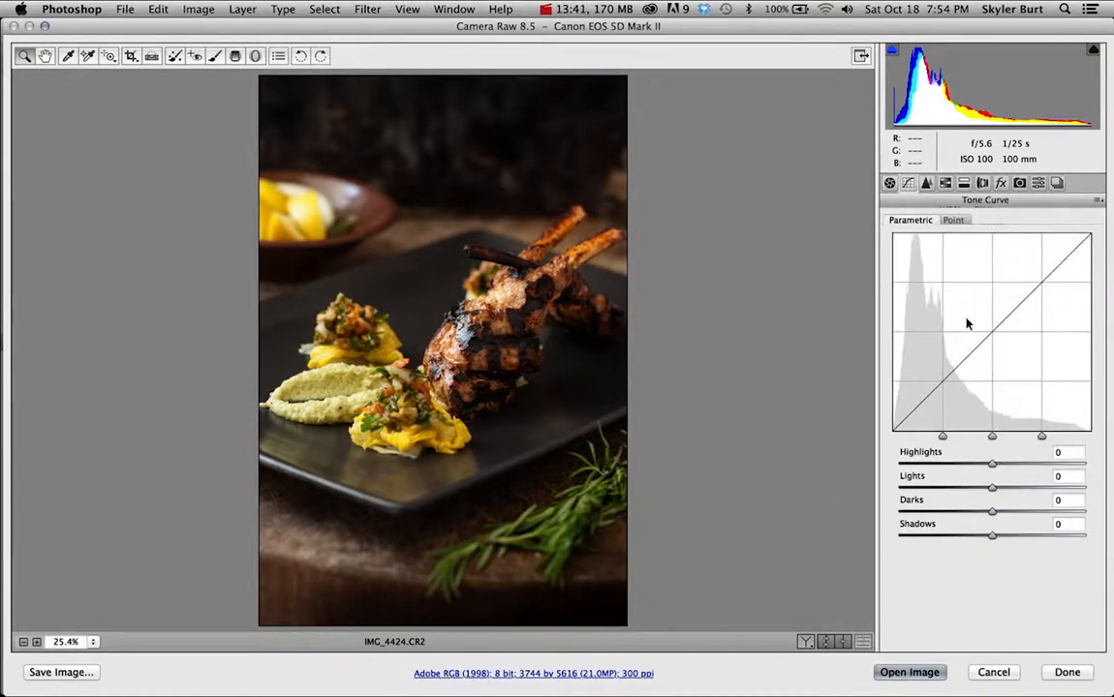
click(983, 182)
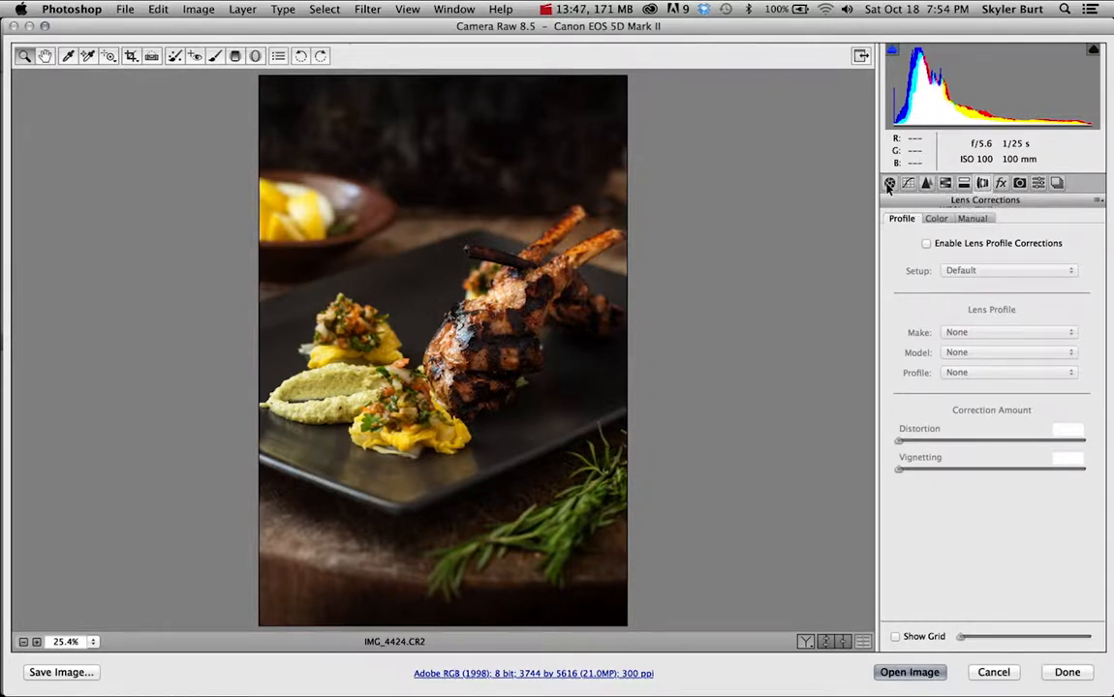
click(889, 184)
Enable lens profile corrections for the Canon EF 100mm f/2.8 L lens, toggling them to compare the photo with and without correction.
click(984, 182)
click(924, 244)
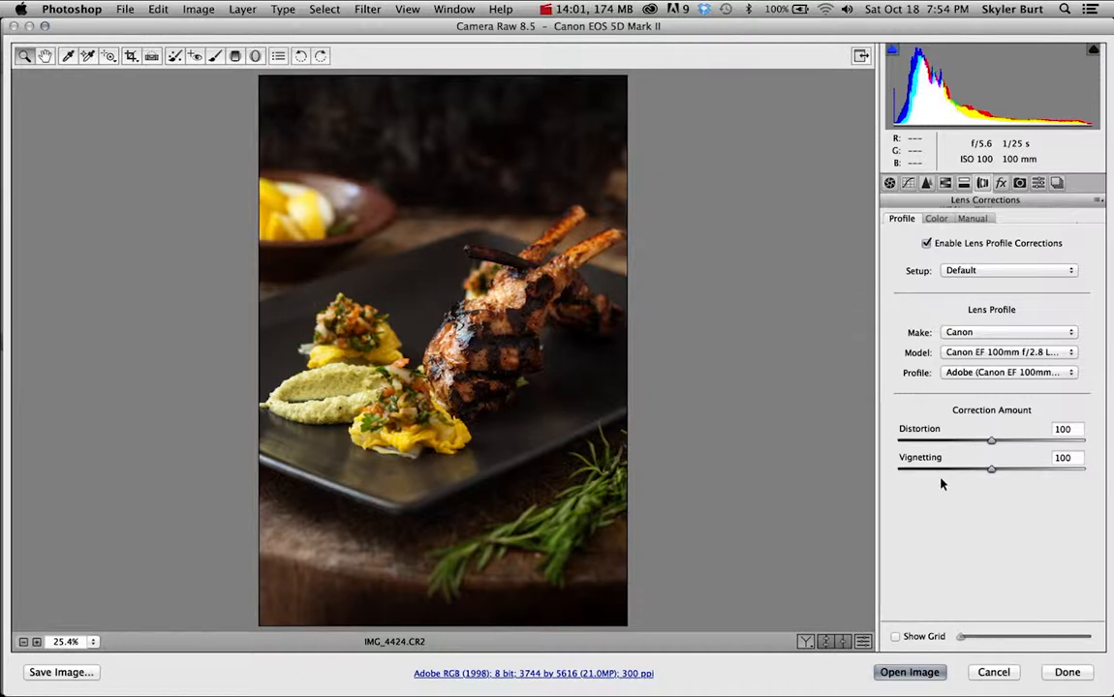
click(925, 245)
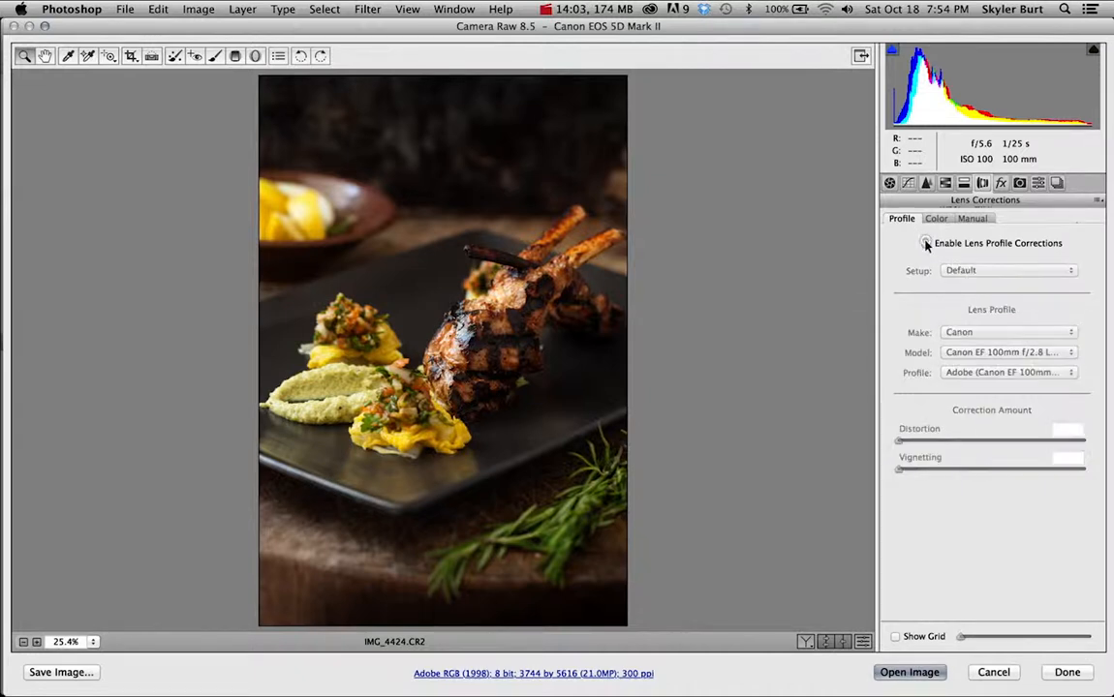
click(926, 244)
click(926, 244)
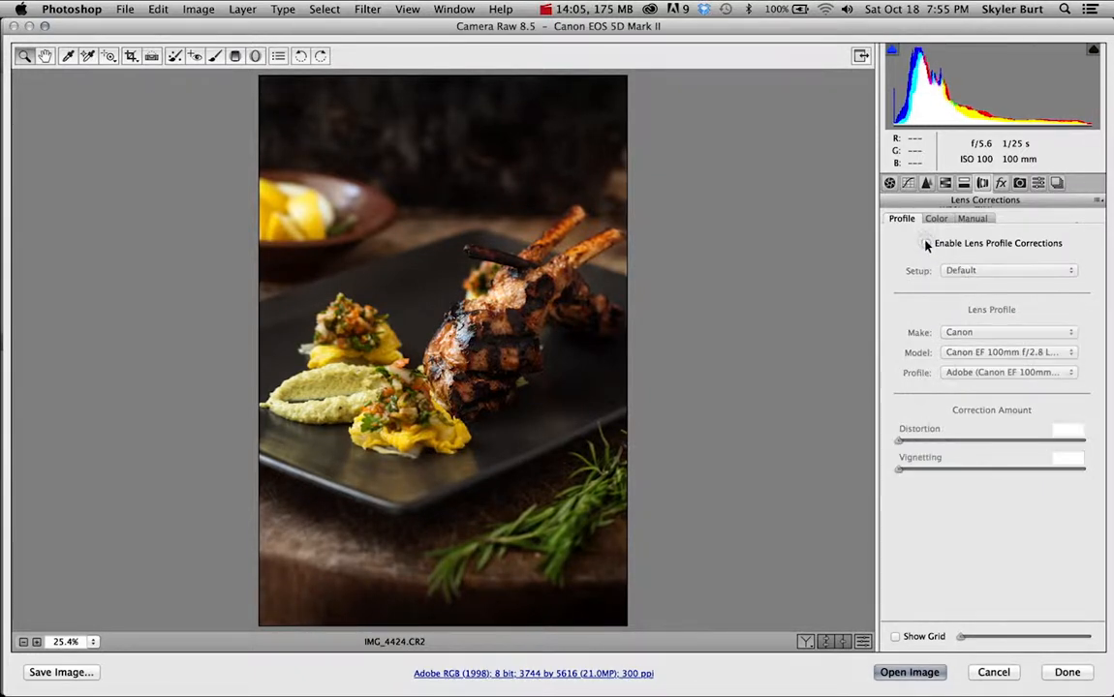
click(926, 244)
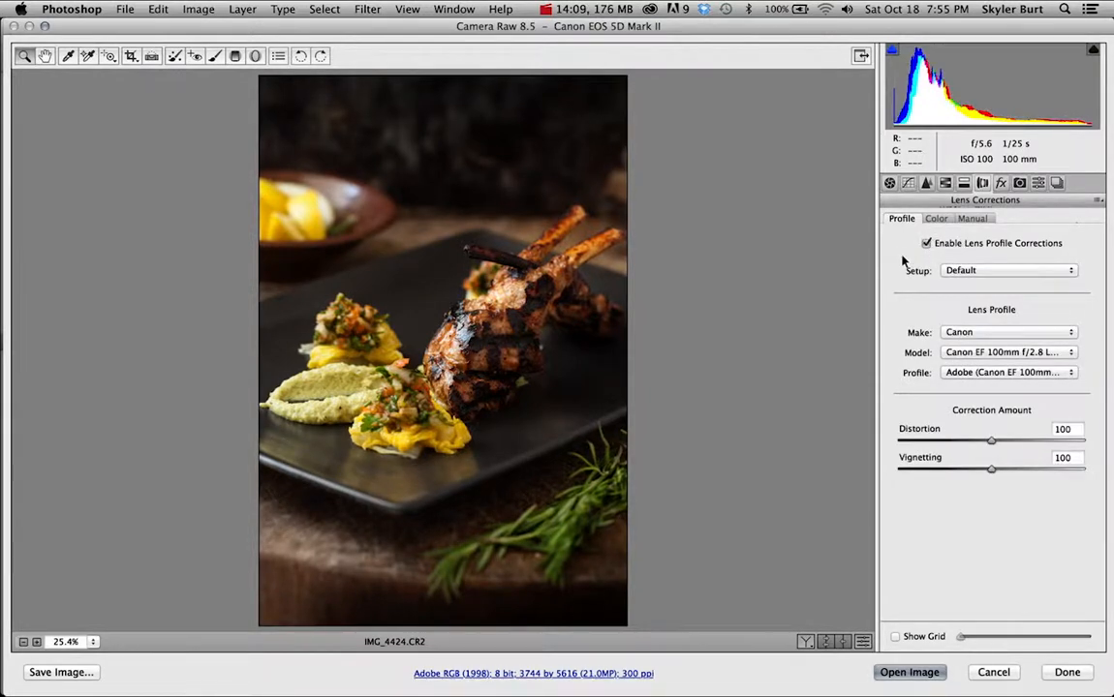
Return to the basic adjustments and open the edited raw photo in Photoshop.
click(889, 183)
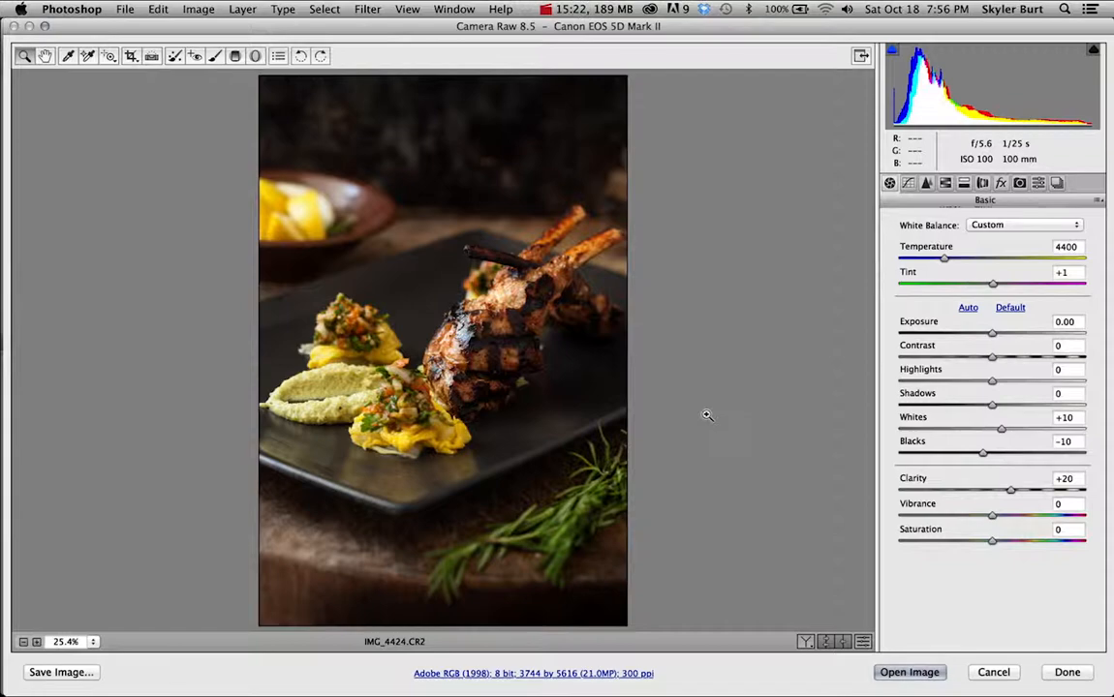
click(908, 672)
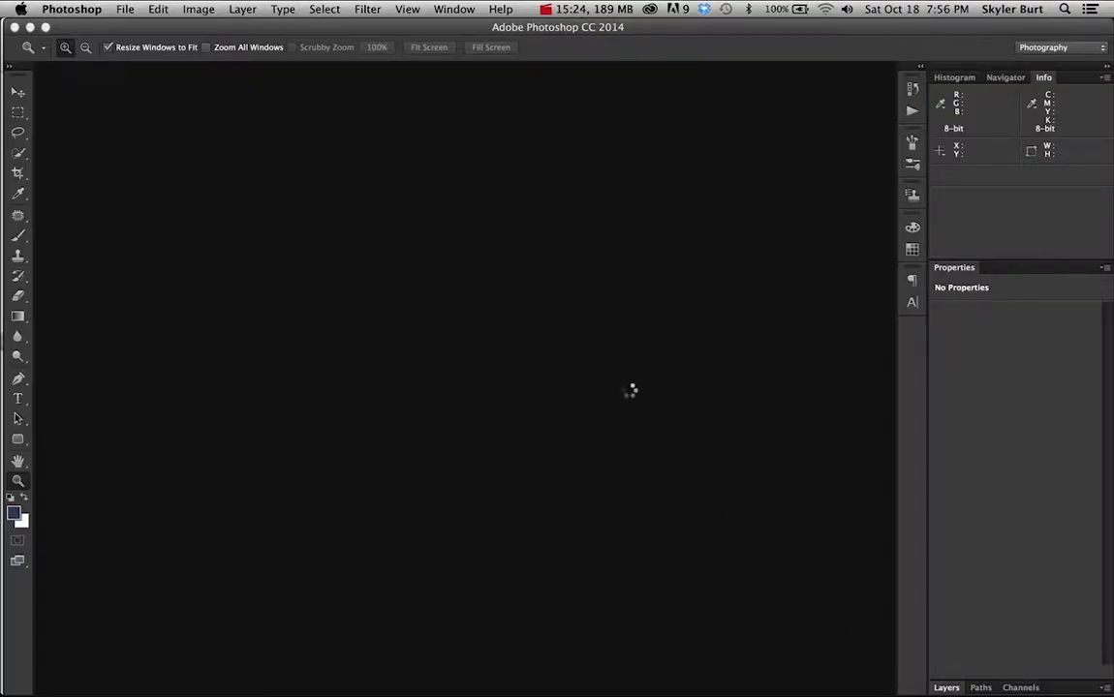